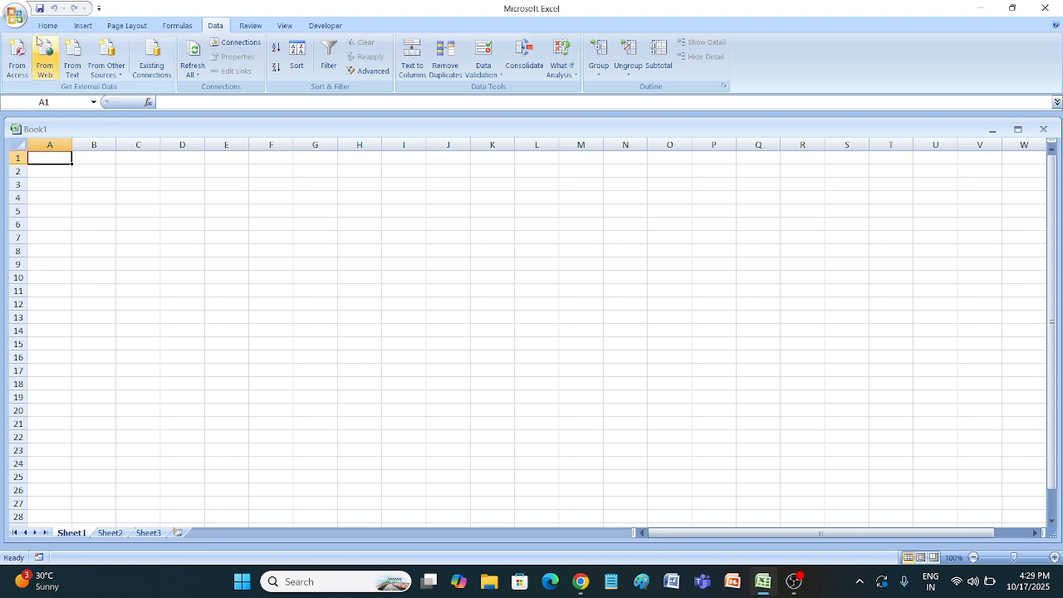
# Open the recent workbook EXCEL 1 and go to Sheet6 with the NAME list
pyautogui.click(15, 15)
pyautogui.click(116, 55)
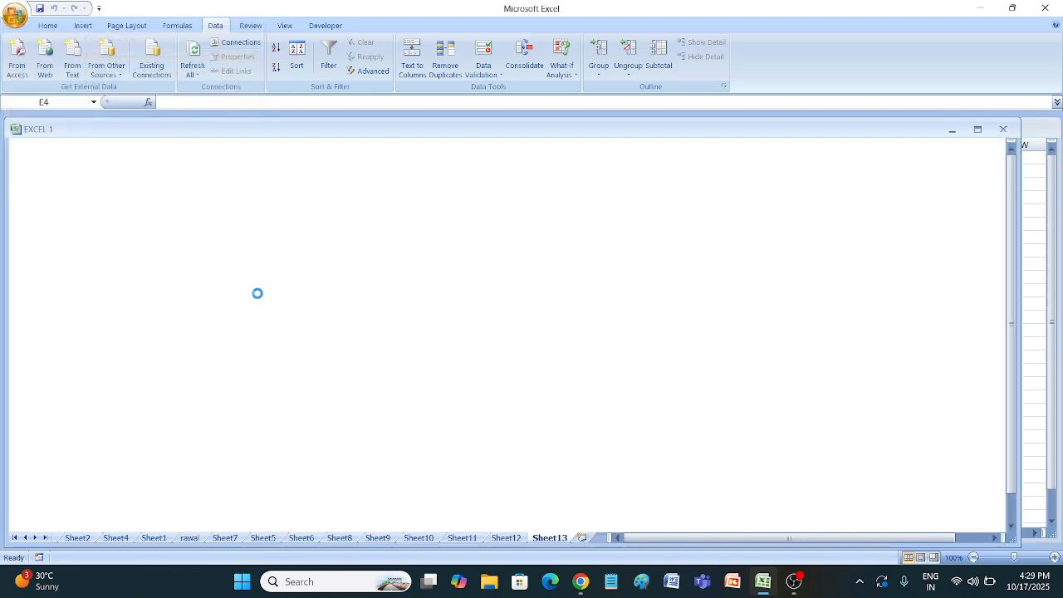
pyautogui.click(301, 538)
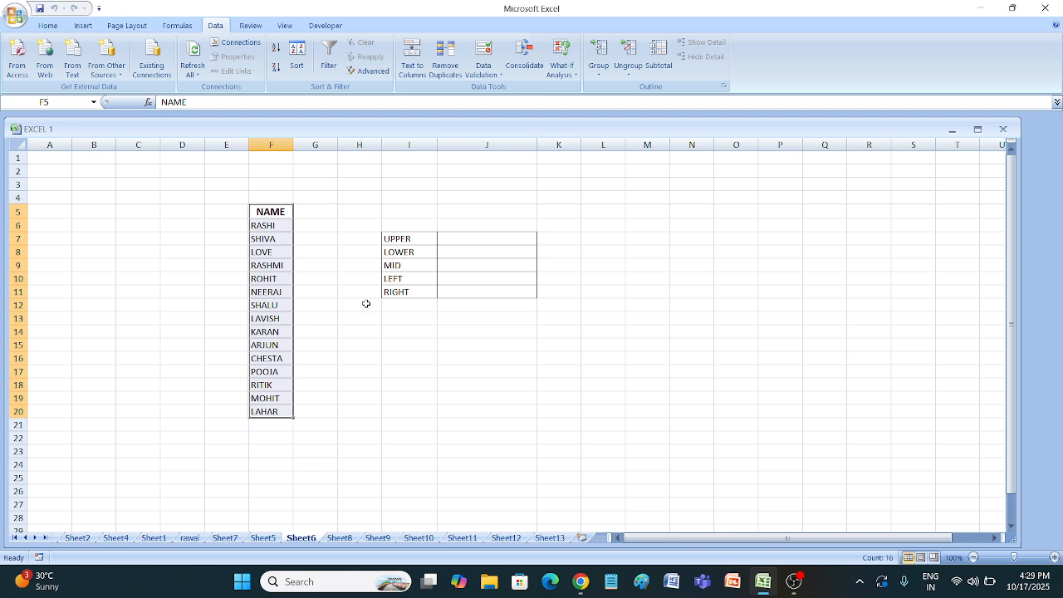
pyautogui.click(363, 211)
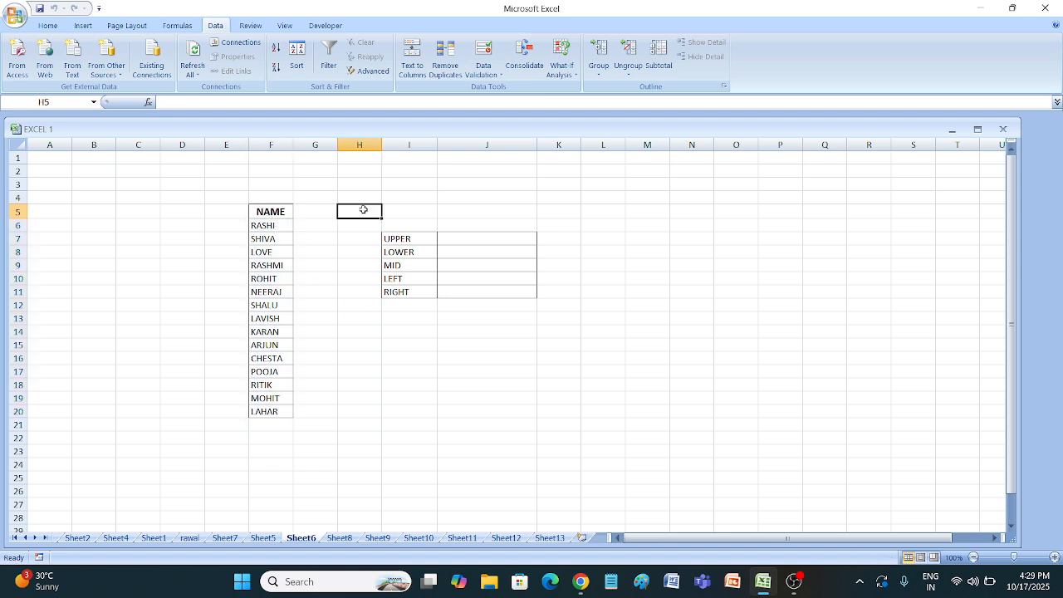
# Sort the names in F6:F20 from A to Z and then from Z to A
pyautogui.moveTo(267, 225); pyautogui.dragTo(286, 412)
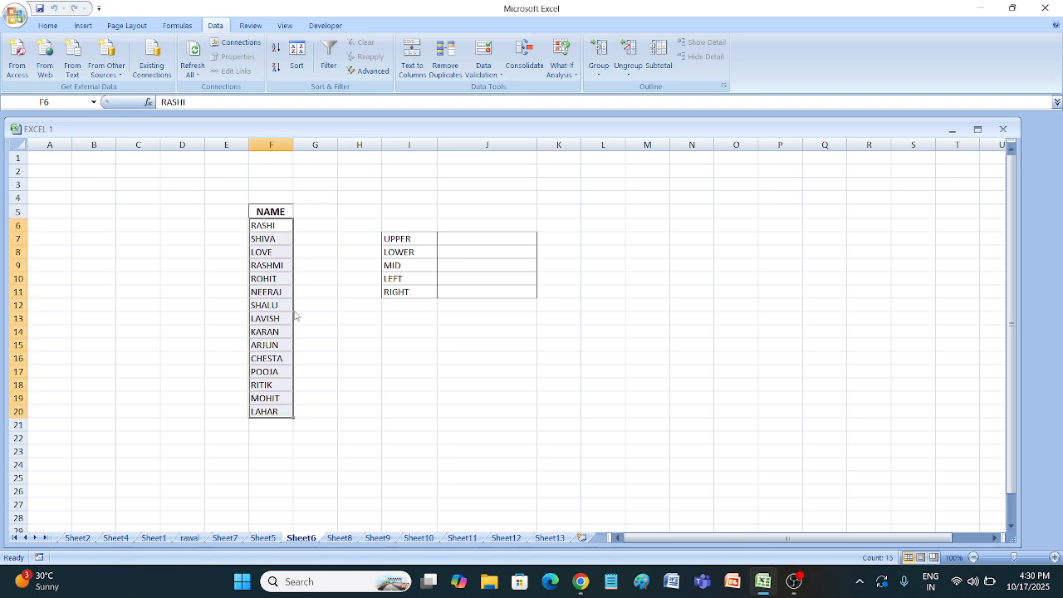
pyautogui.click(275, 54)
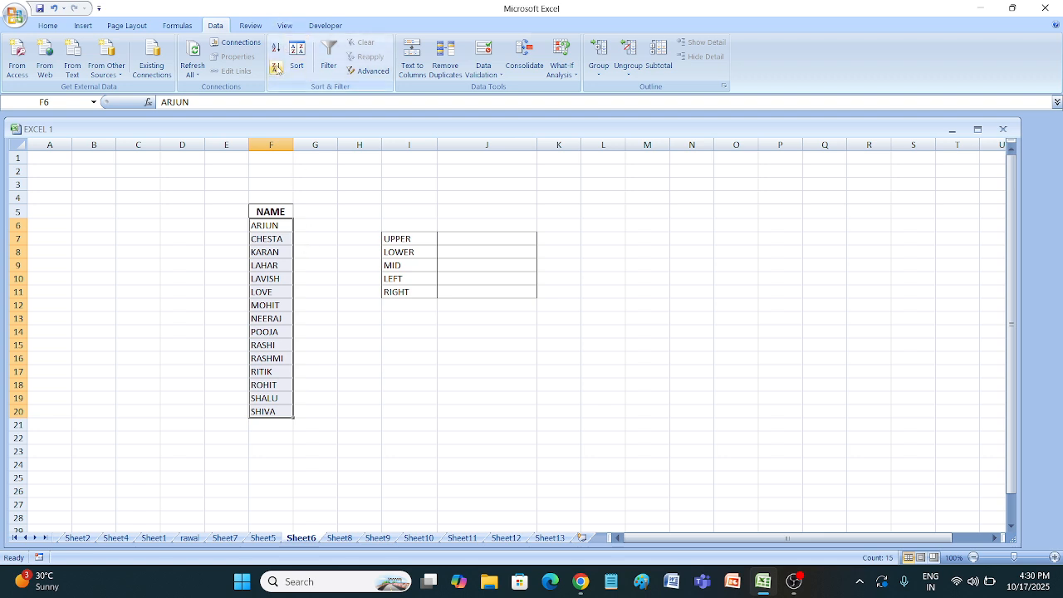
pyautogui.click(277, 68)
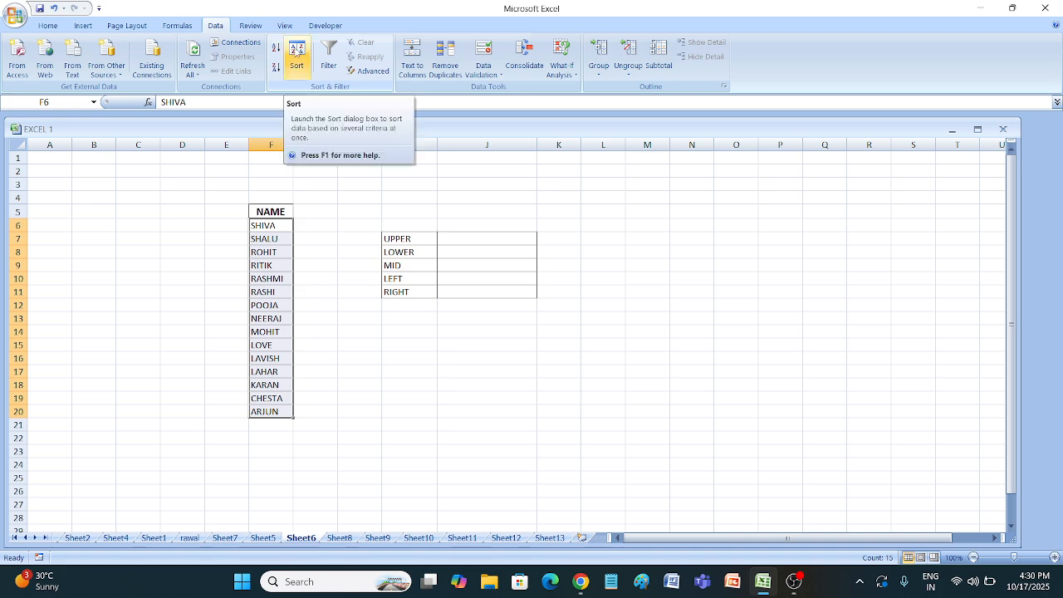
# Custom-sort the selected list by the NAME column, on values, in A to Z order
pyautogui.click(297, 53)
pyautogui.moveTo(504, 149); pyautogui.dragTo(422, 164)
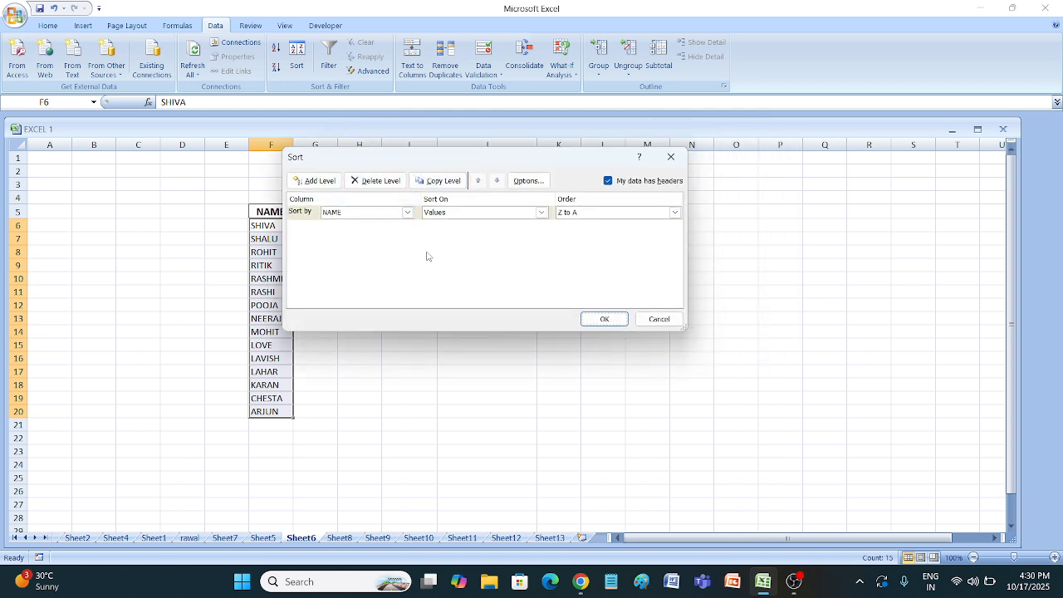
pyautogui.click(407, 212)
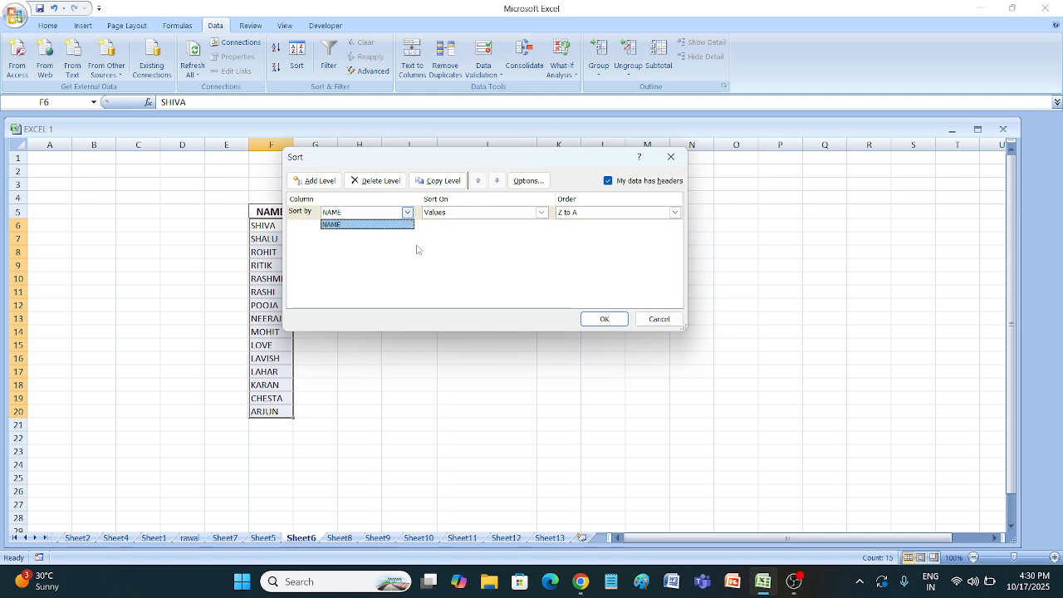
pyautogui.click(417, 248)
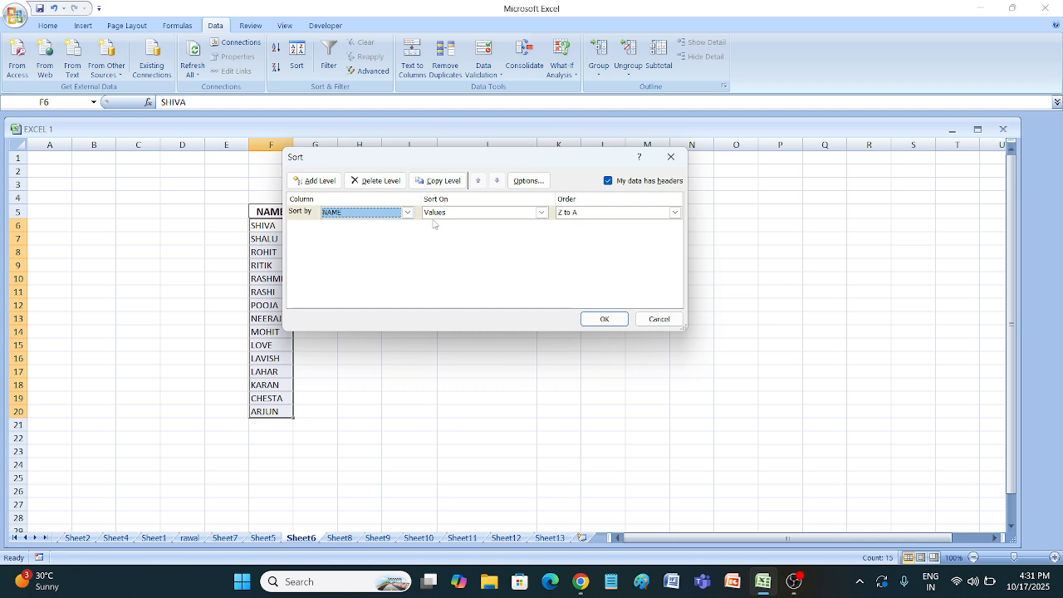
pyautogui.click(541, 212)
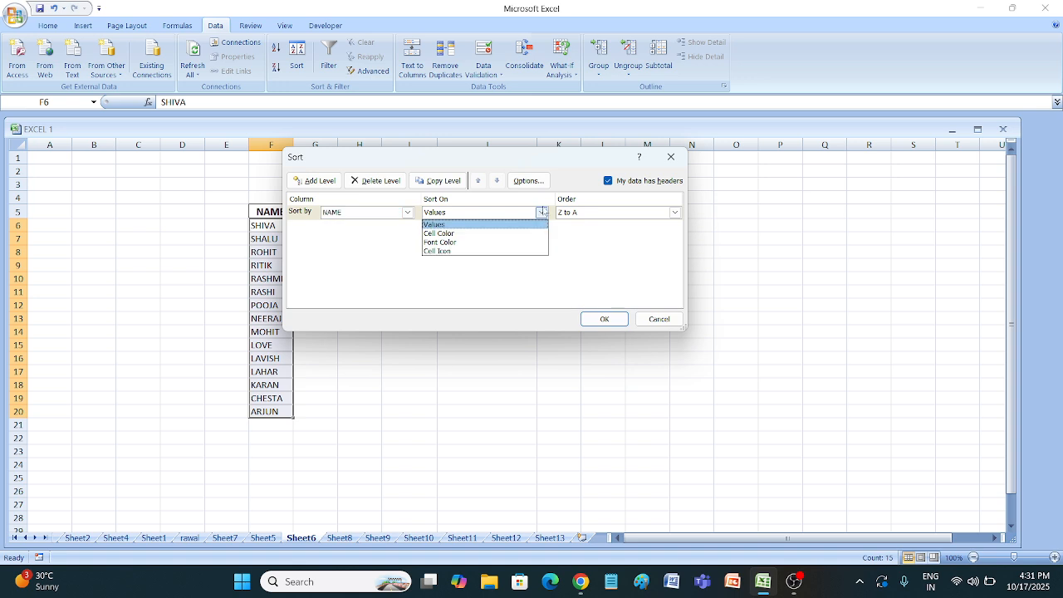
pyautogui.click(639, 243)
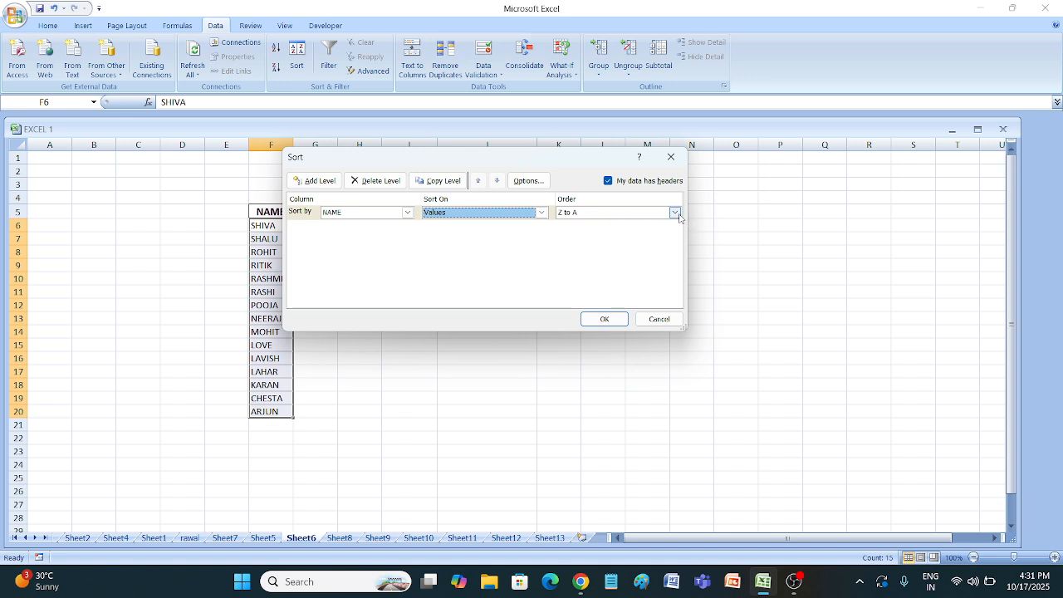
pyautogui.click(676, 213)
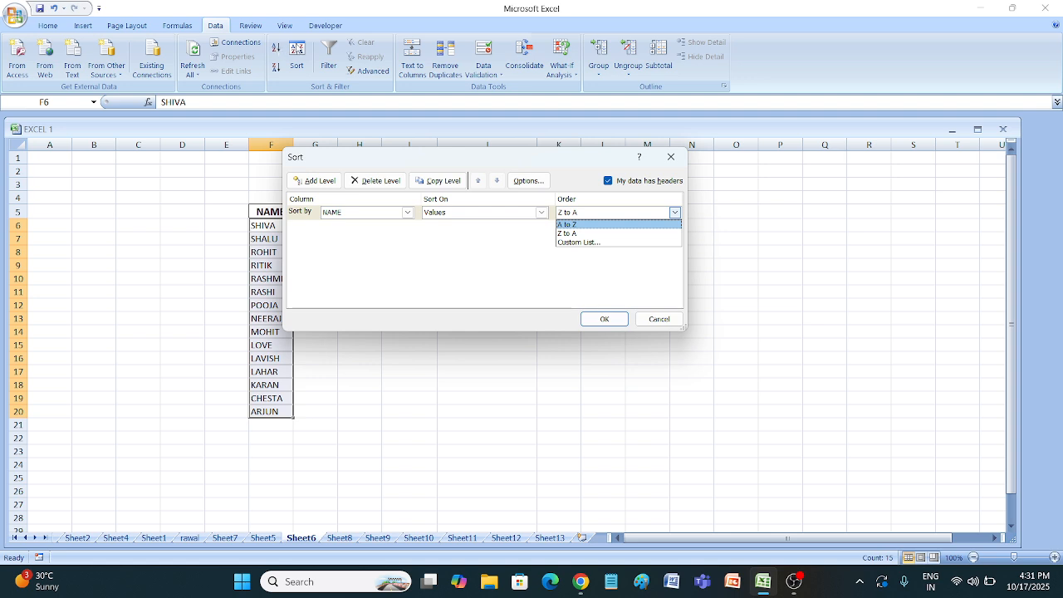
pyautogui.click(592, 234)
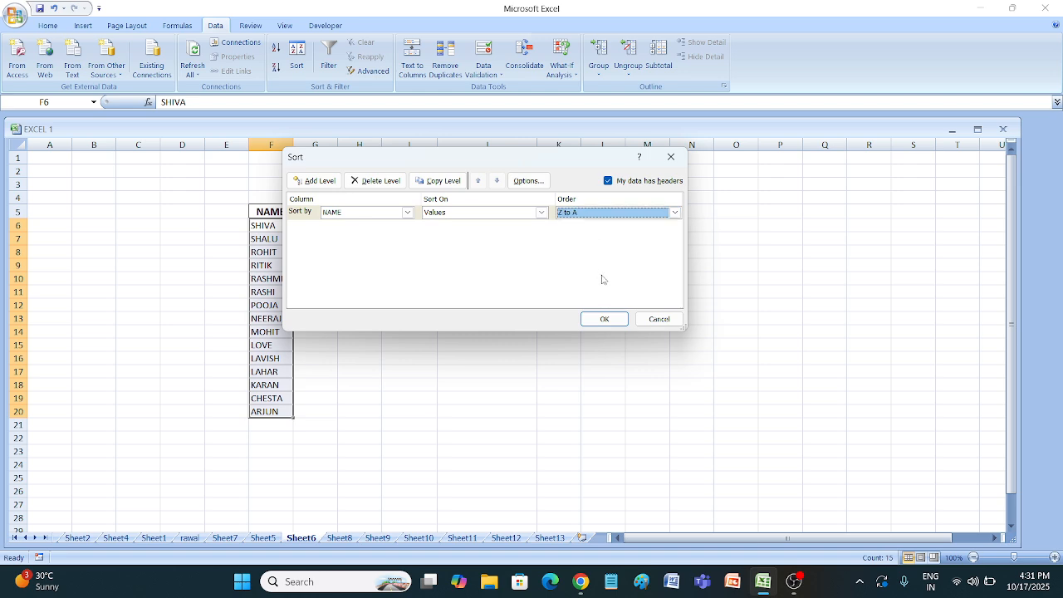
pyautogui.click(617, 216)
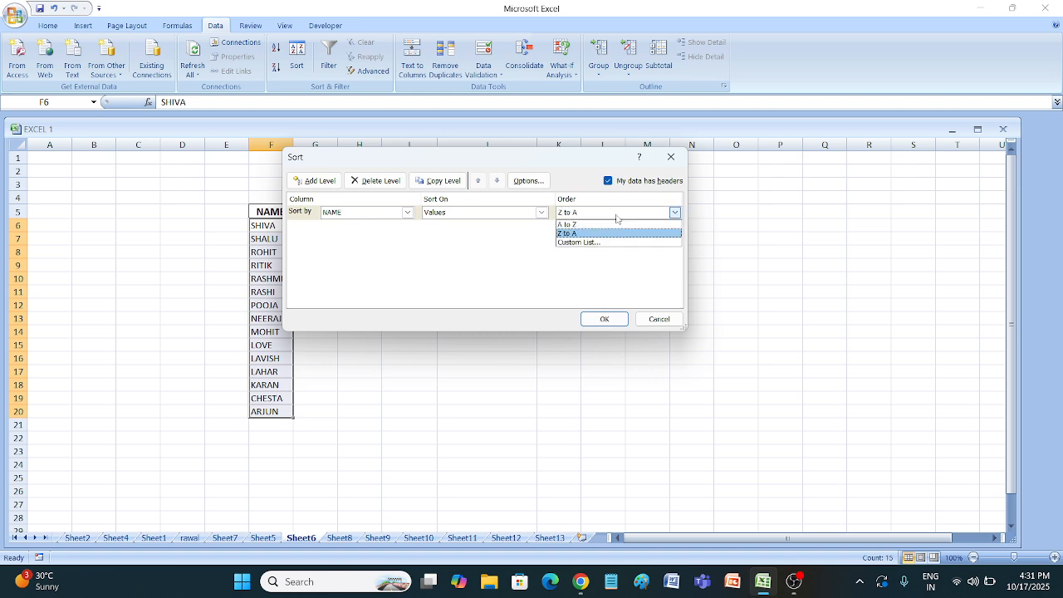
pyautogui.click(603, 225)
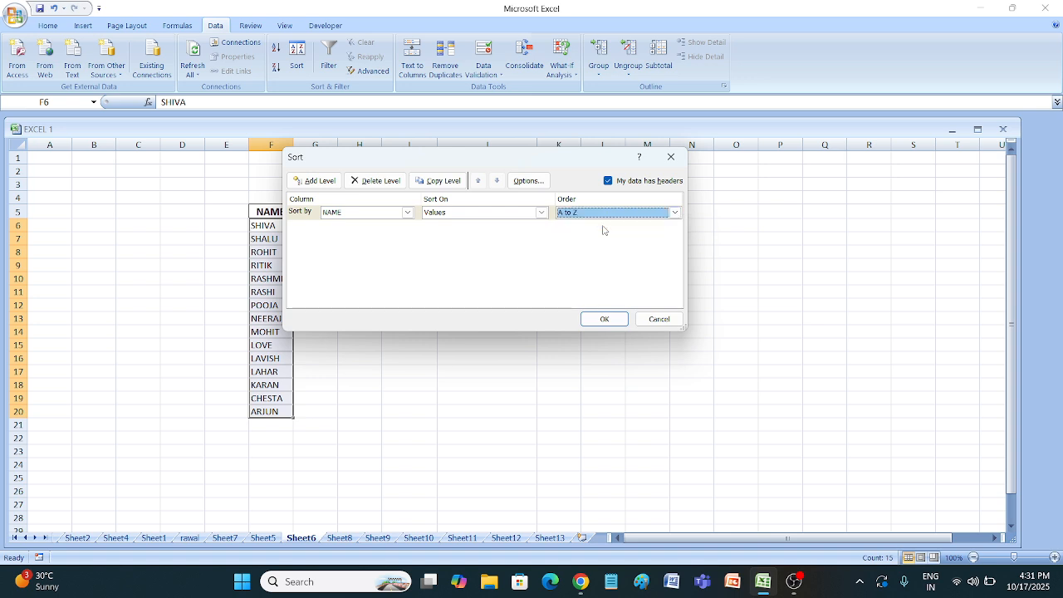
pyautogui.click(605, 319)
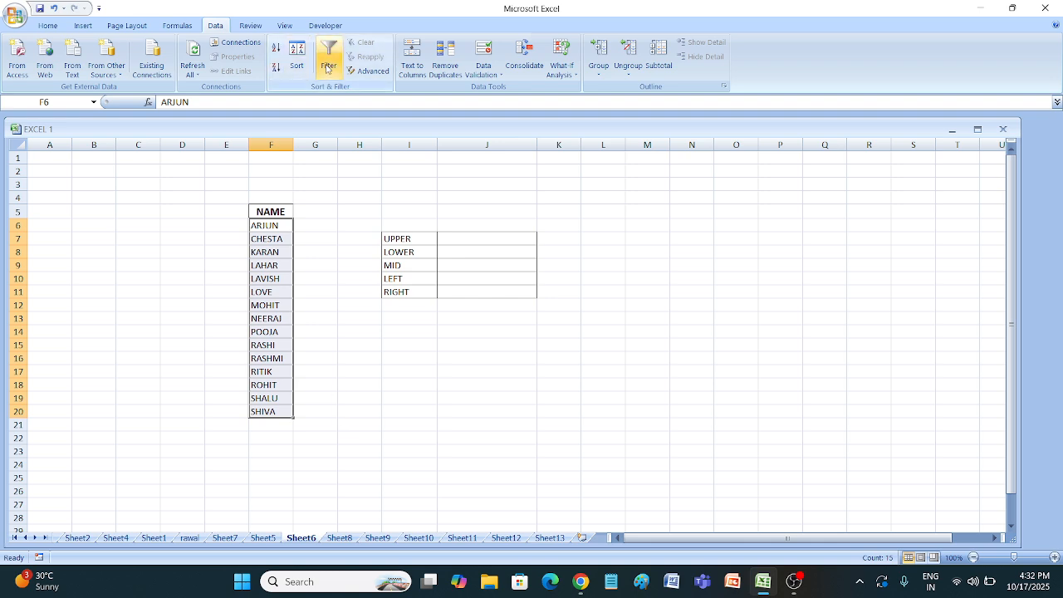
# Go to Sheet1, which holds the RC COMPANY salary table
pyautogui.click(335, 540)
pyautogui.click(262, 538)
pyautogui.click(224, 539)
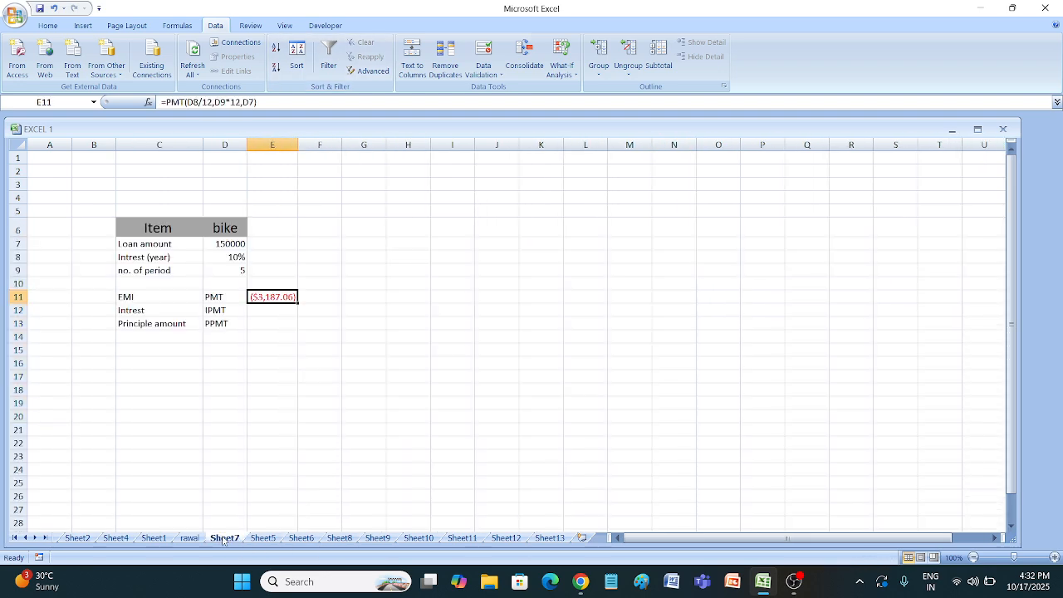
pyautogui.click(190, 539)
pyautogui.click(154, 539)
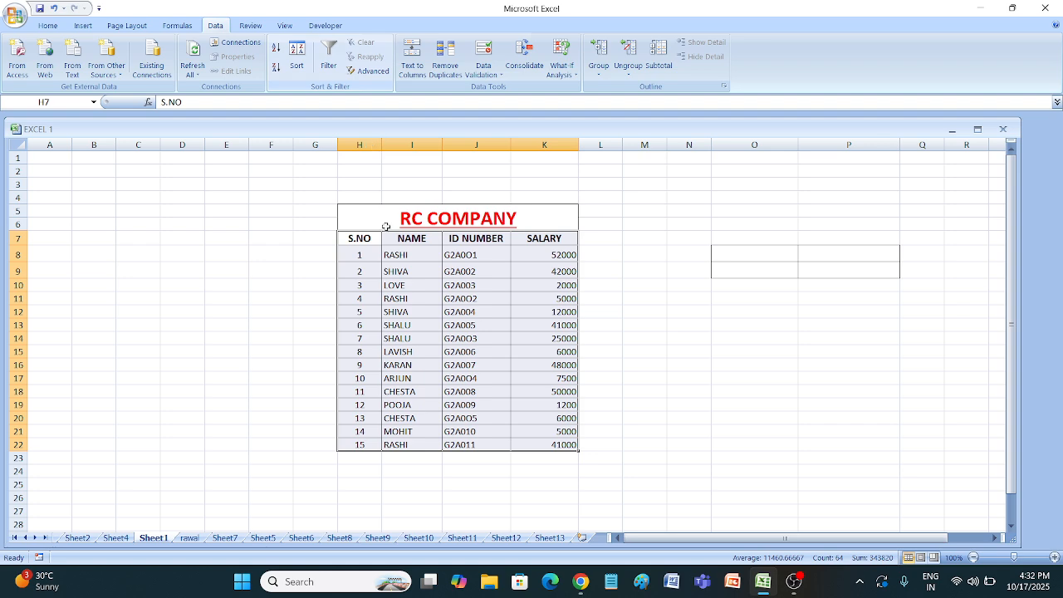
pyautogui.click(426, 309)
pyautogui.click(486, 310)
pyautogui.click(487, 285)
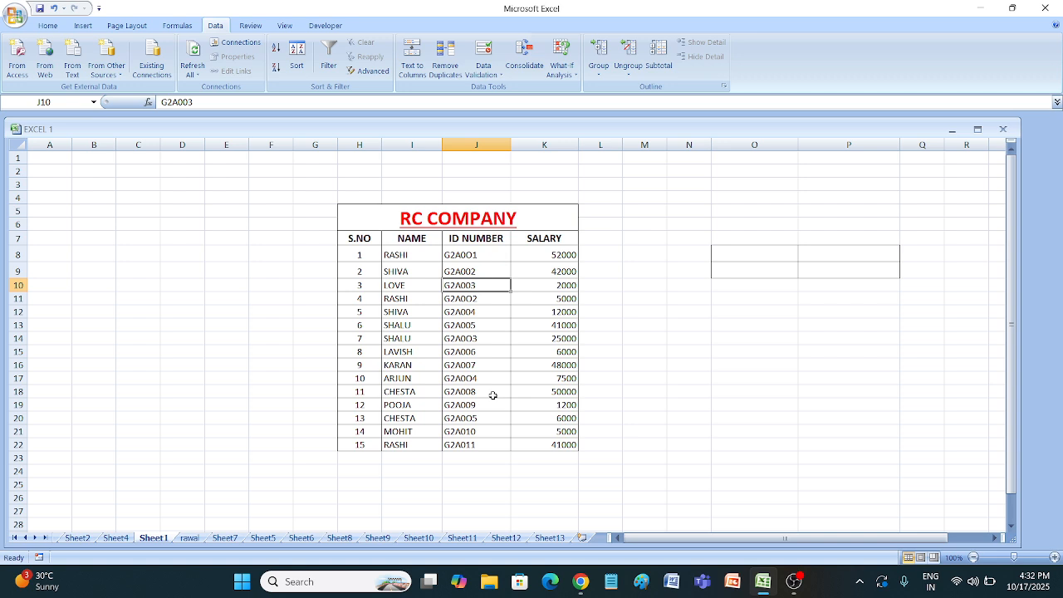
pyautogui.click(330, 64)
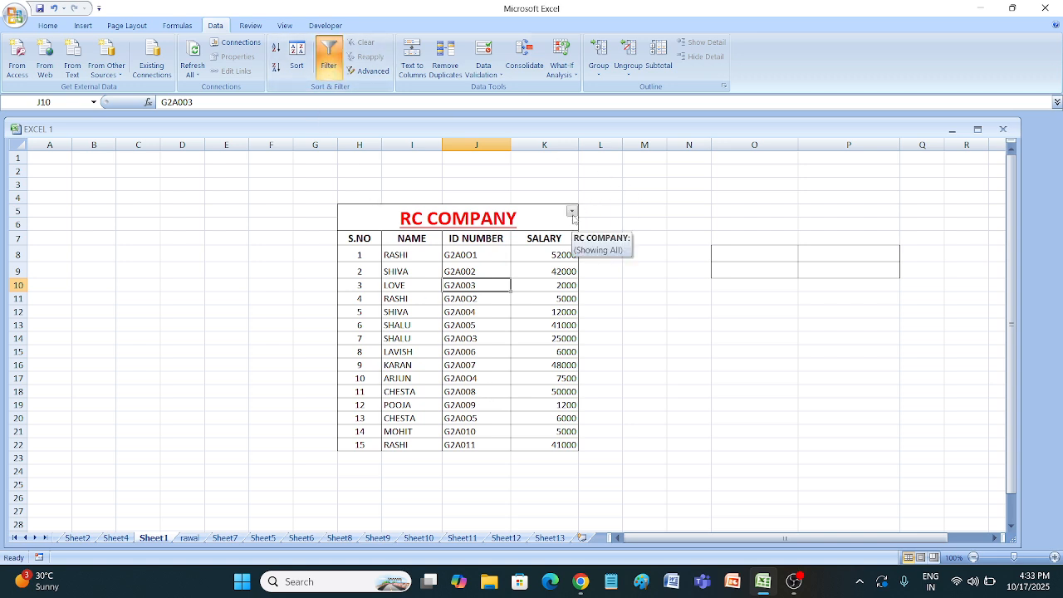
pyautogui.click(573, 212)
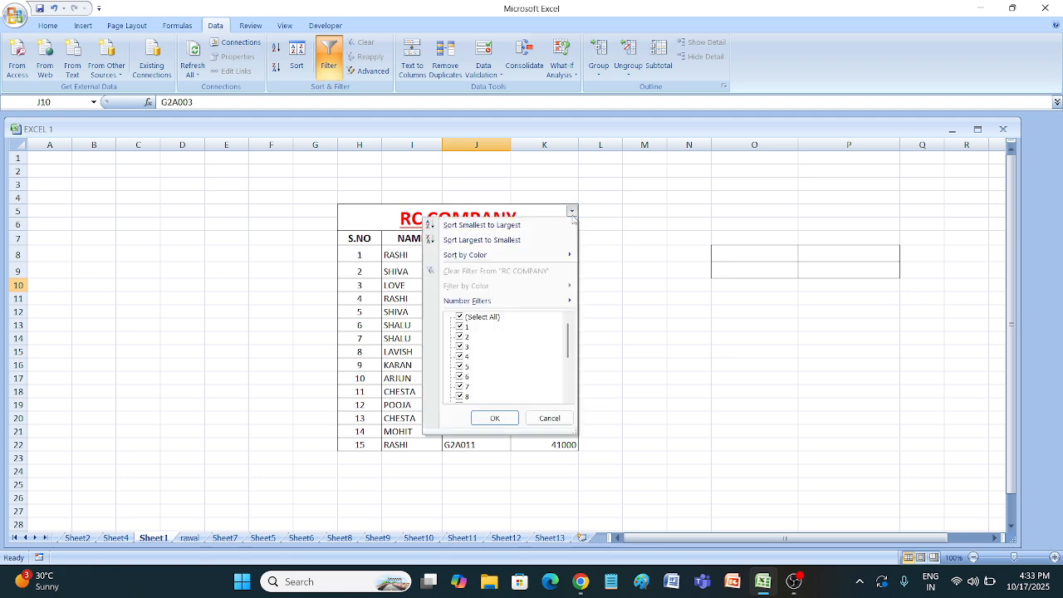
pyautogui.click(550, 417)
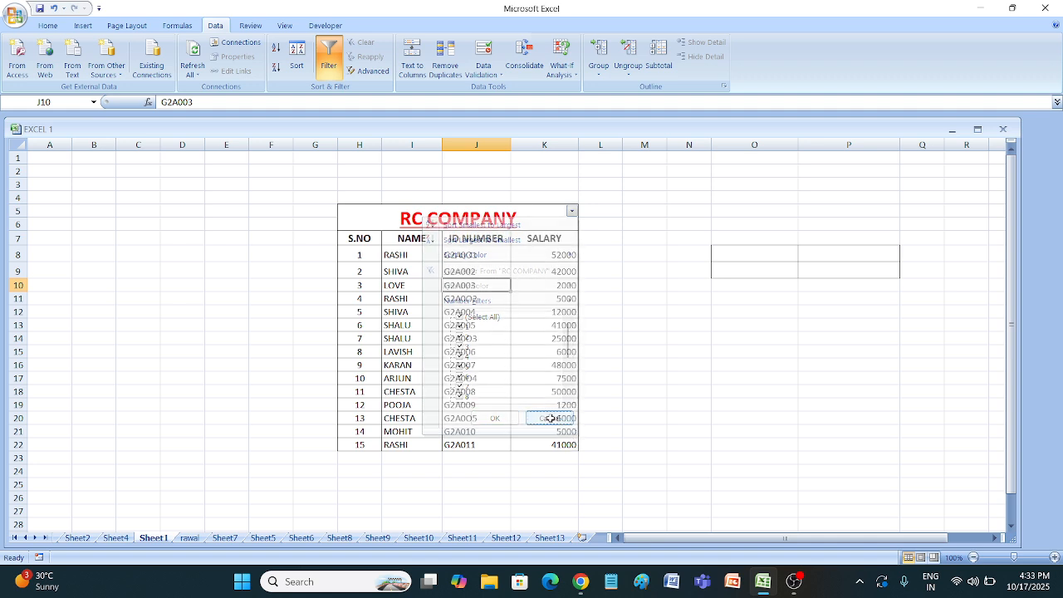
pyautogui.click(329, 62)
# Add filters to the header row H7:K7 and show only rows with the employee name listed at S.NO 6 and 7
pyautogui.moveTo(352, 239); pyautogui.dragTo(566, 239)
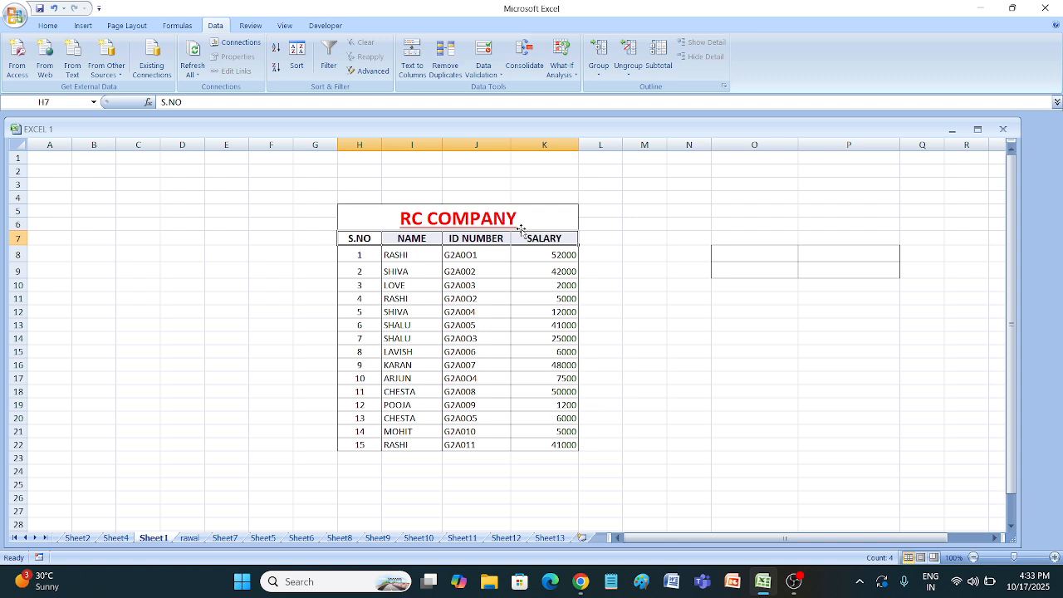
pyautogui.click(330, 60)
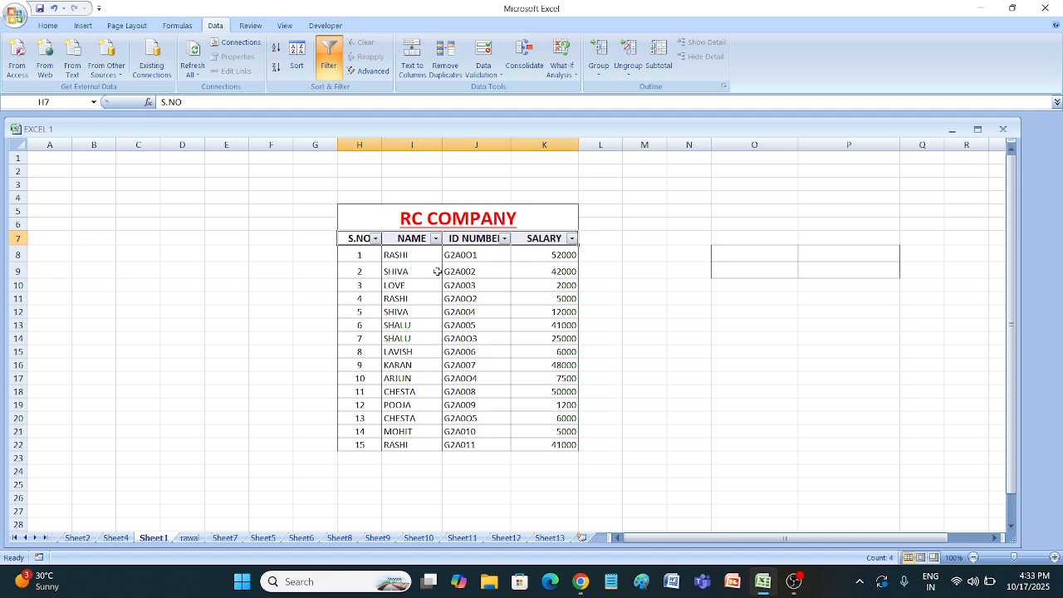
pyautogui.click(435, 239)
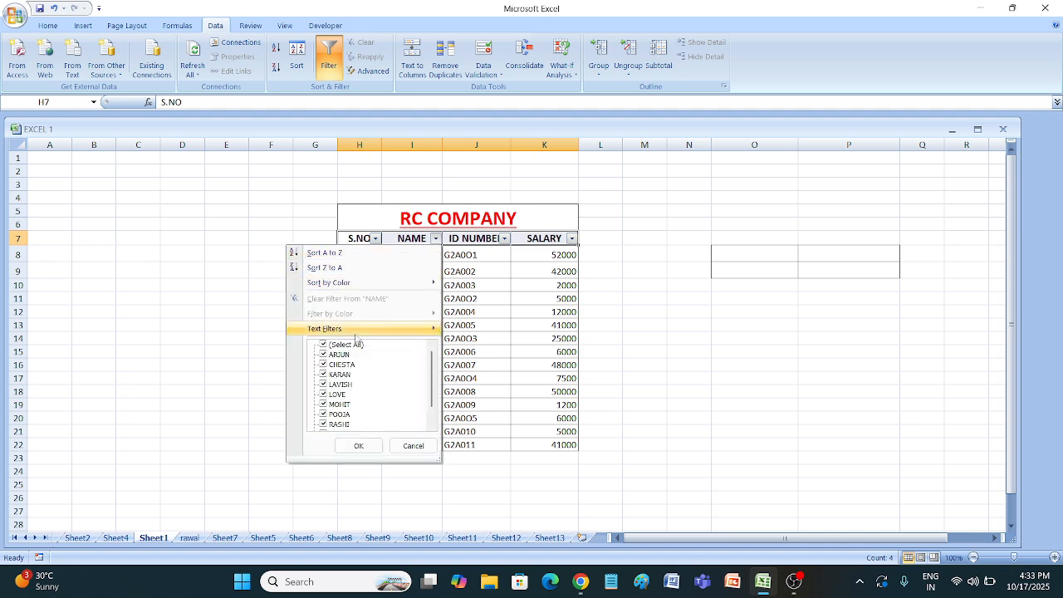
pyautogui.click(343, 348)
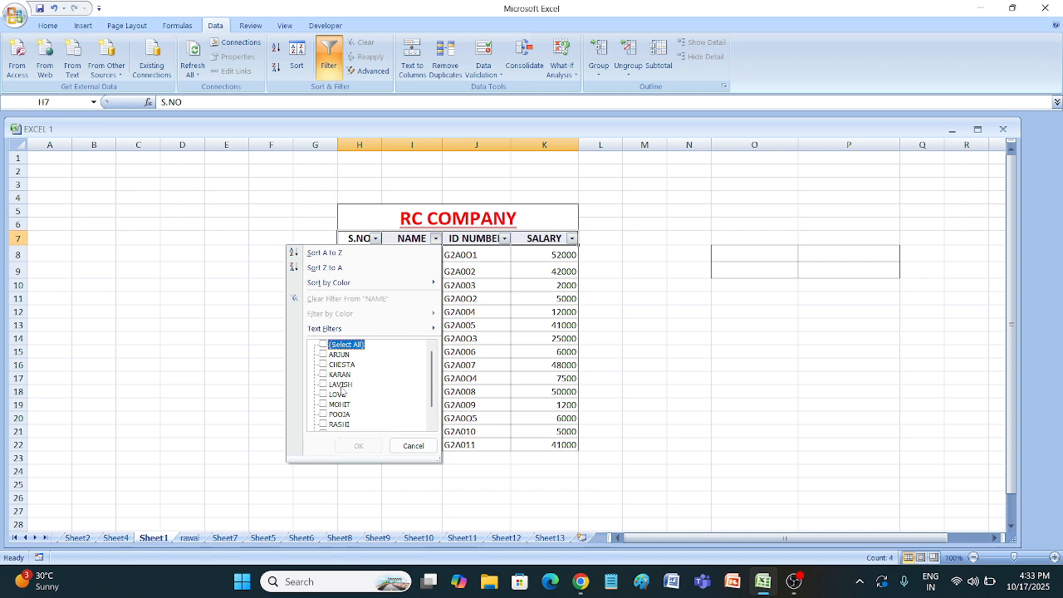
pyautogui.scroll(-1, 340, 391)
pyautogui.click(339, 414)
pyautogui.click(359, 446)
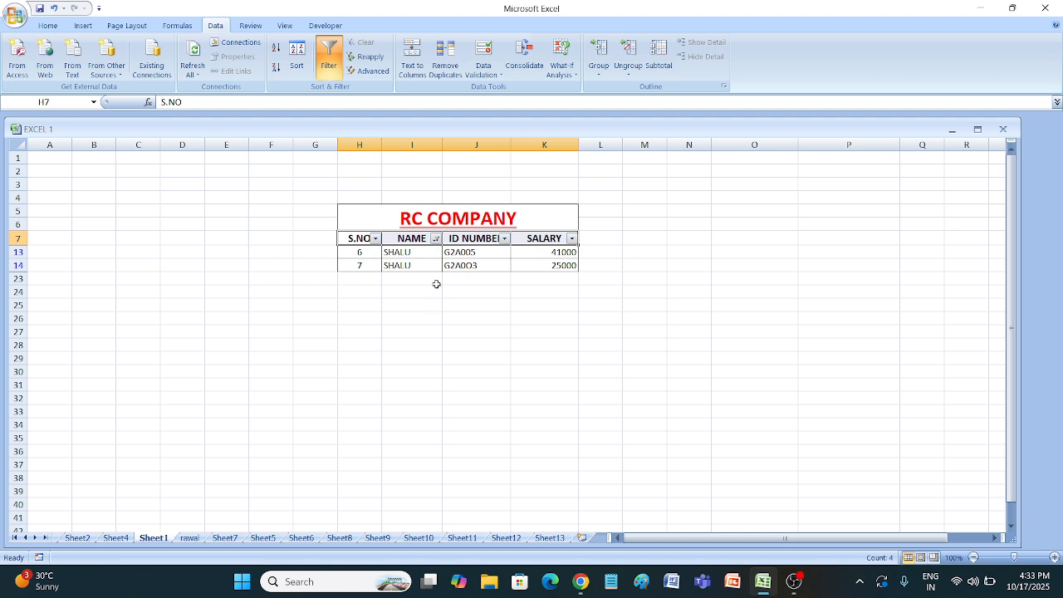
# Show every row of the table again by selecting all names in the NAME column's filter
pyautogui.click(435, 239)
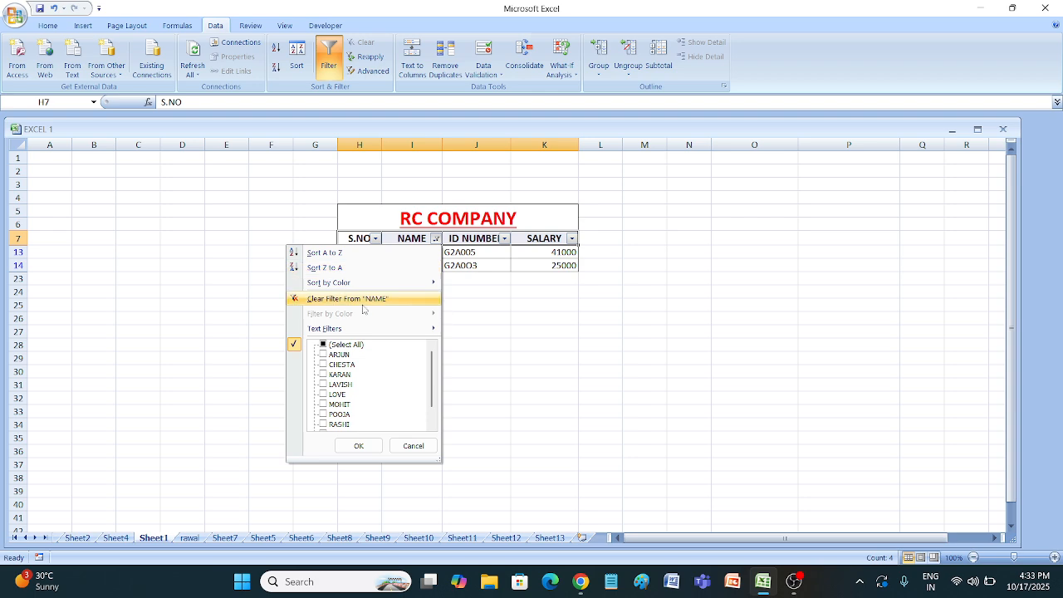
pyautogui.click(324, 345)
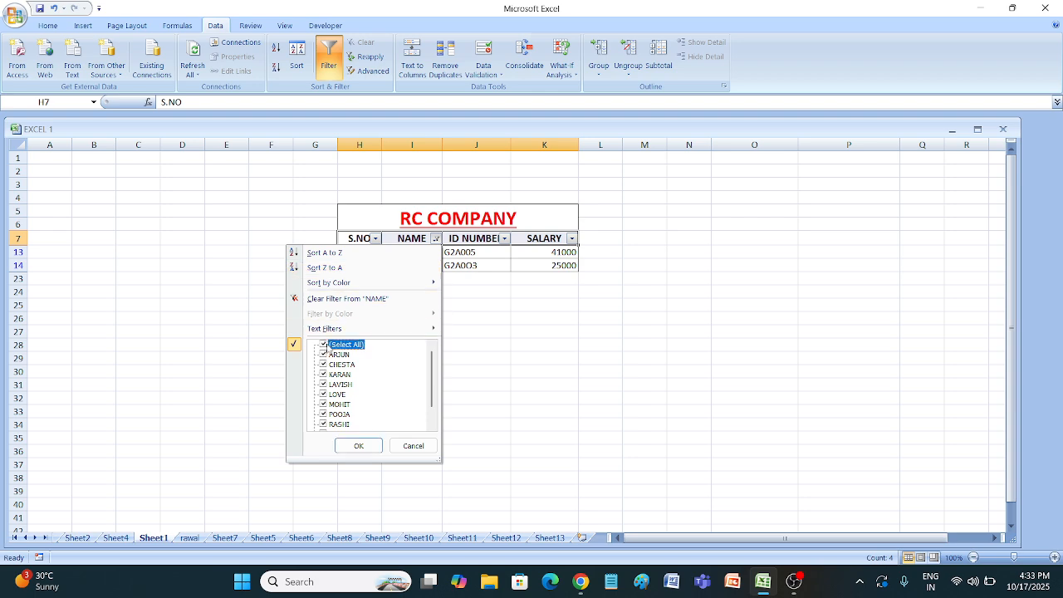
pyautogui.click(358, 446)
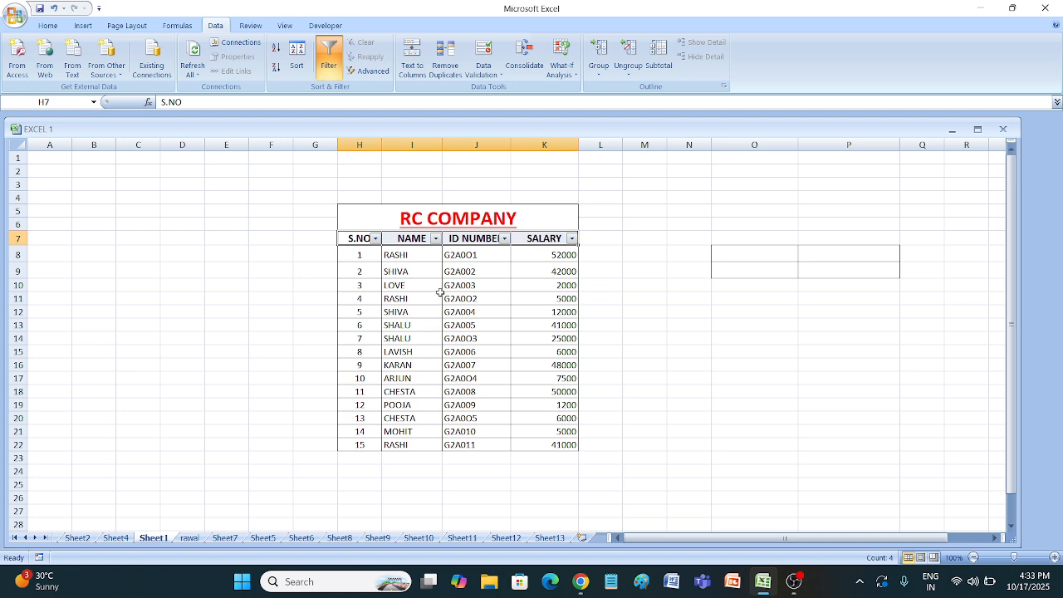
pyautogui.click(613, 304)
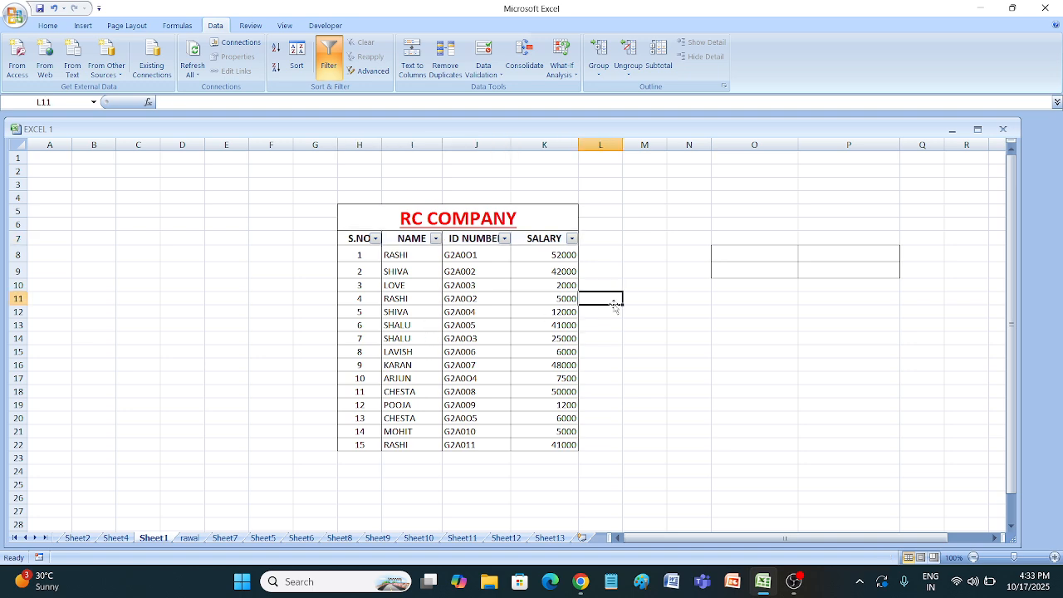
pyautogui.click(723, 256)
pyautogui.click(366, 71)
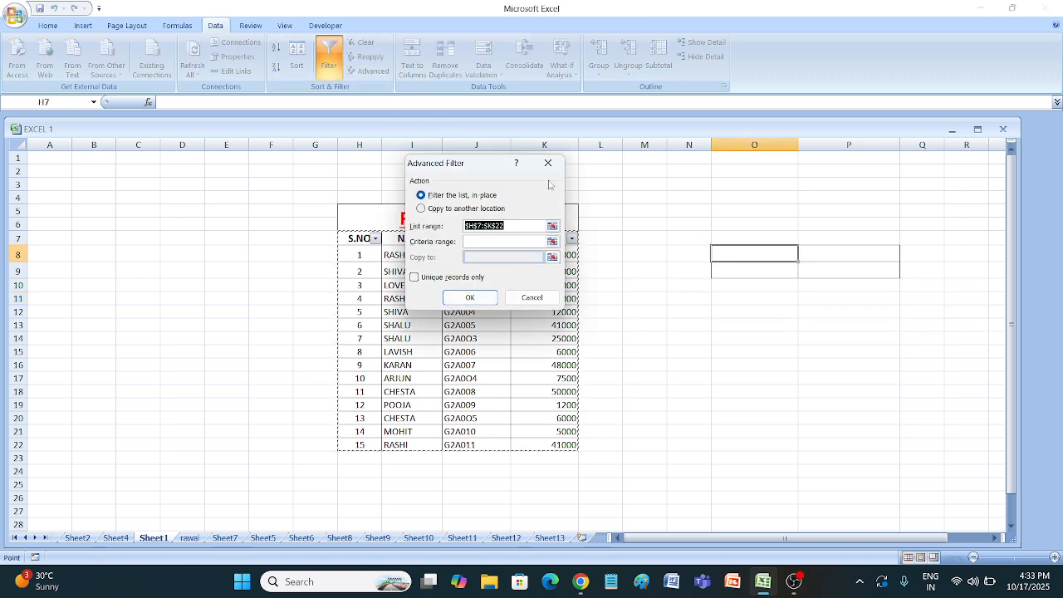
pyautogui.click(551, 165)
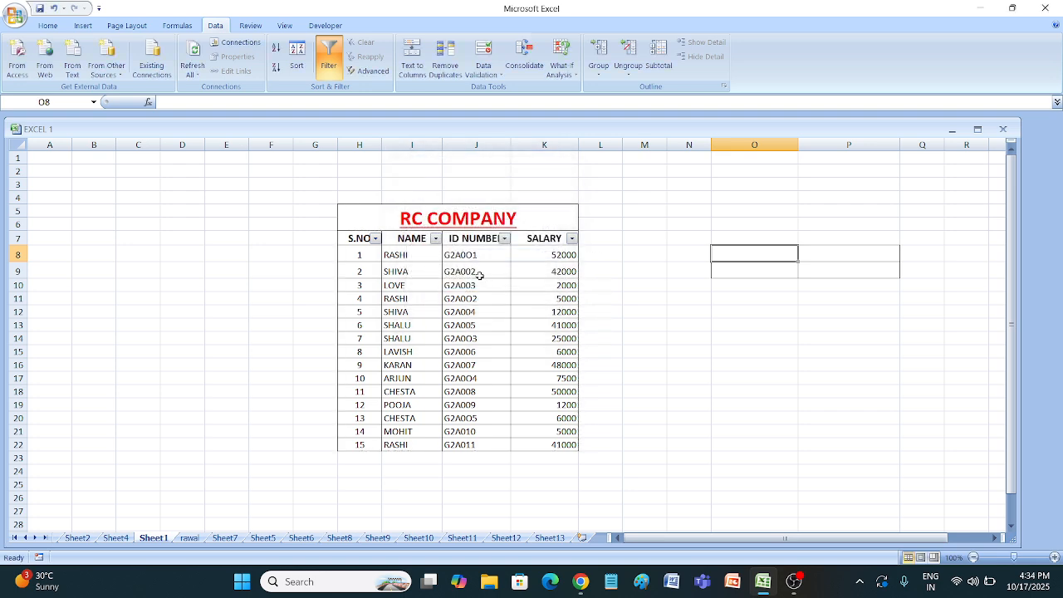
# Remove the filters from the RC COMPANY table's header row and select the NAME header cell
pyautogui.click(329, 60)
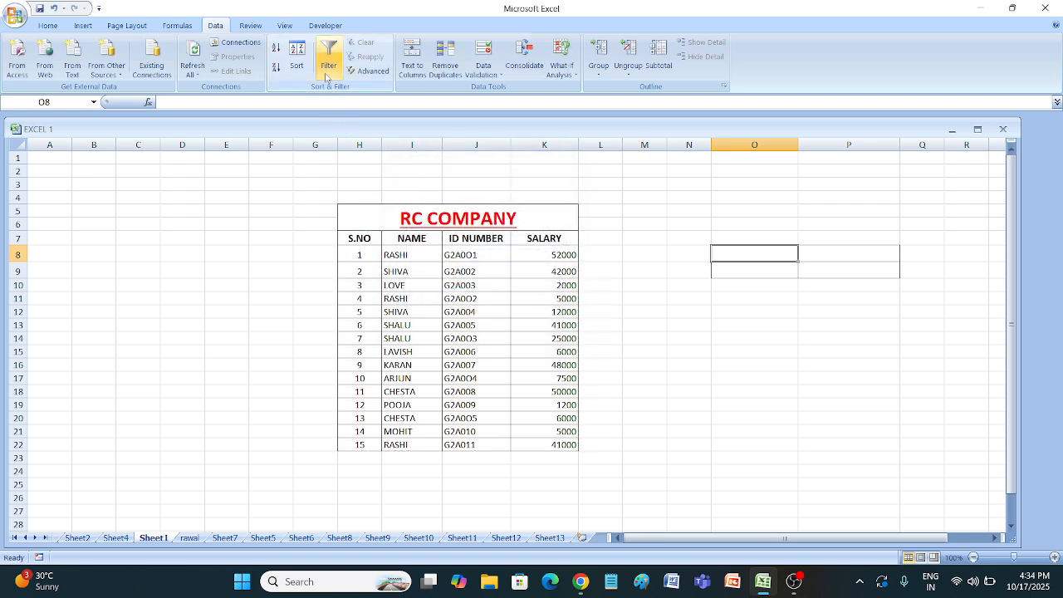
pyautogui.click(416, 238)
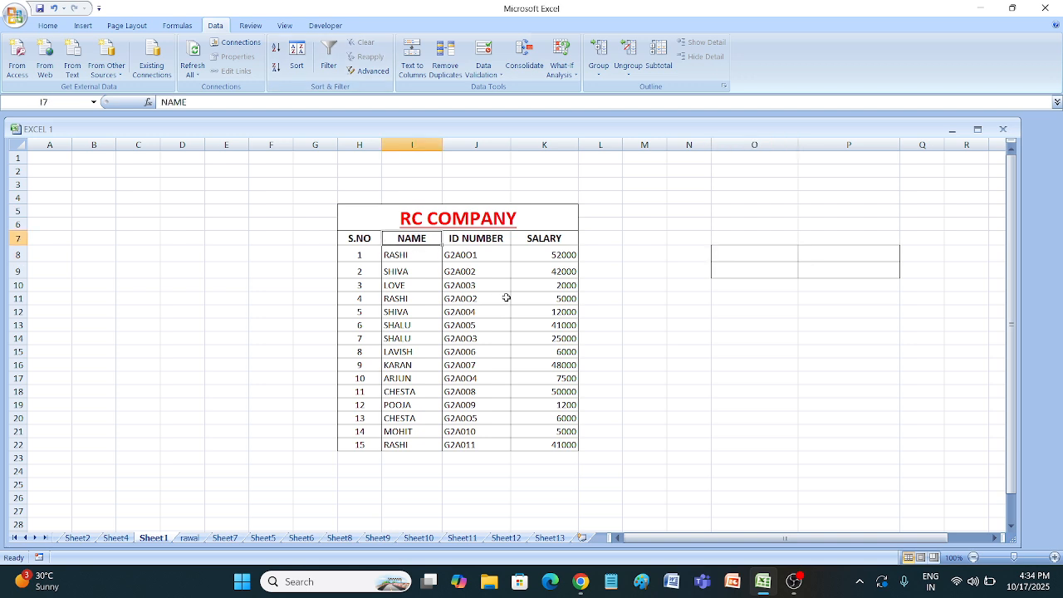
# Copy the table's NAME header into cell O8 and its SALARY header into cell P8 to head the criteria range
pyautogui.hotkey('ctrl', 'c')
pyautogui.click(736, 249)
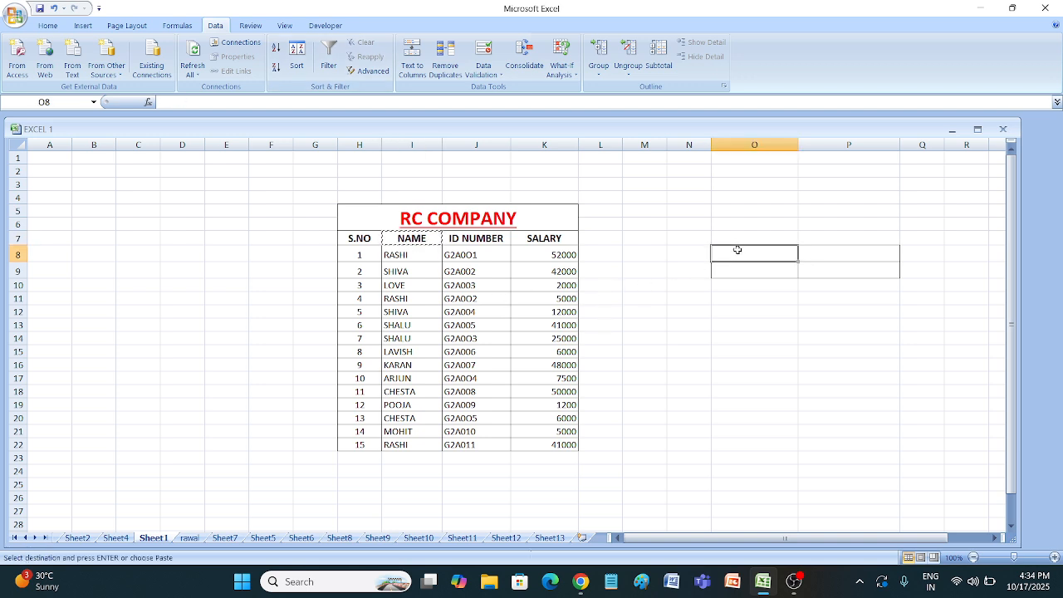
pyautogui.hotkey('ctrl', 'v')
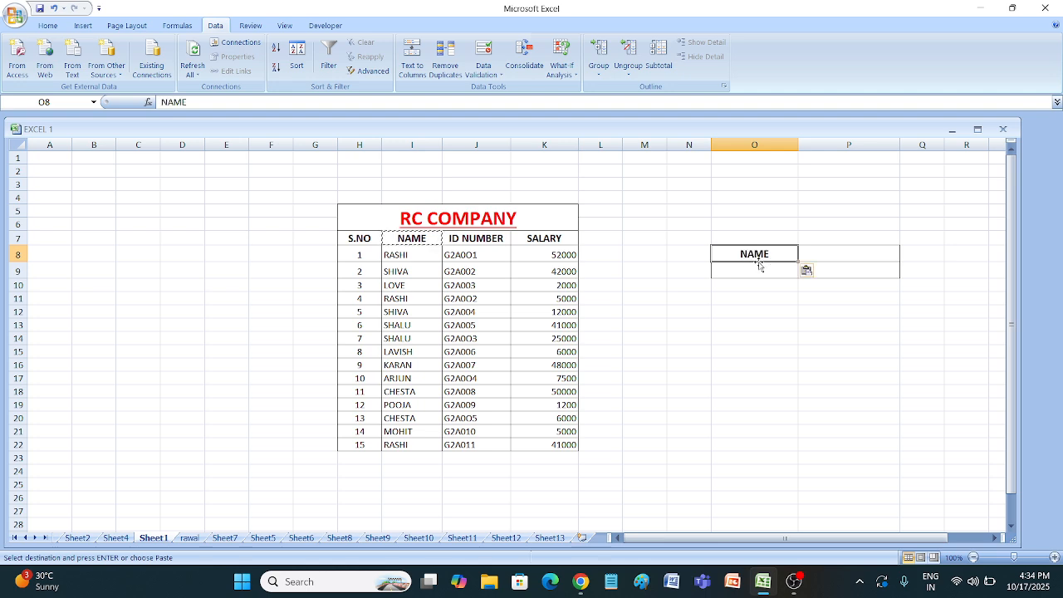
pyautogui.click(544, 241)
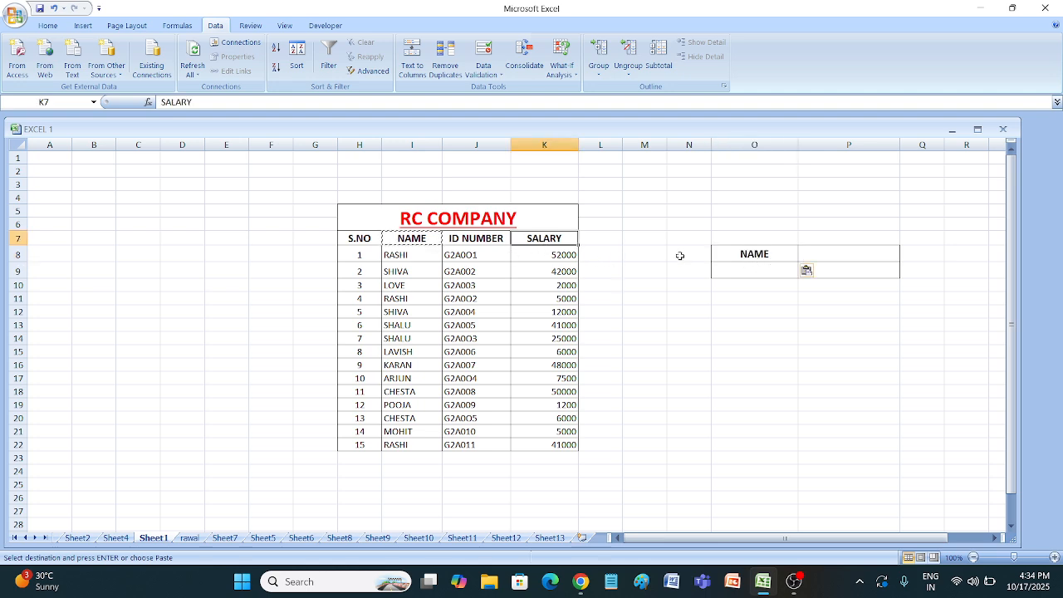
pyautogui.hotkey('ctrl', 'c')
pyautogui.click(864, 259)
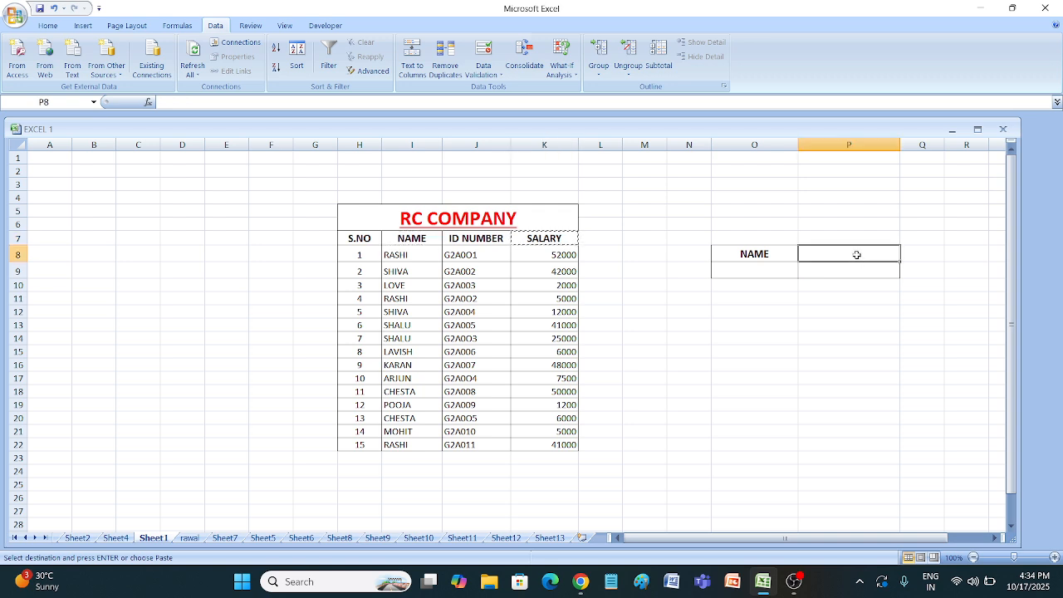
pyautogui.hotkey('ctrl', 'v')
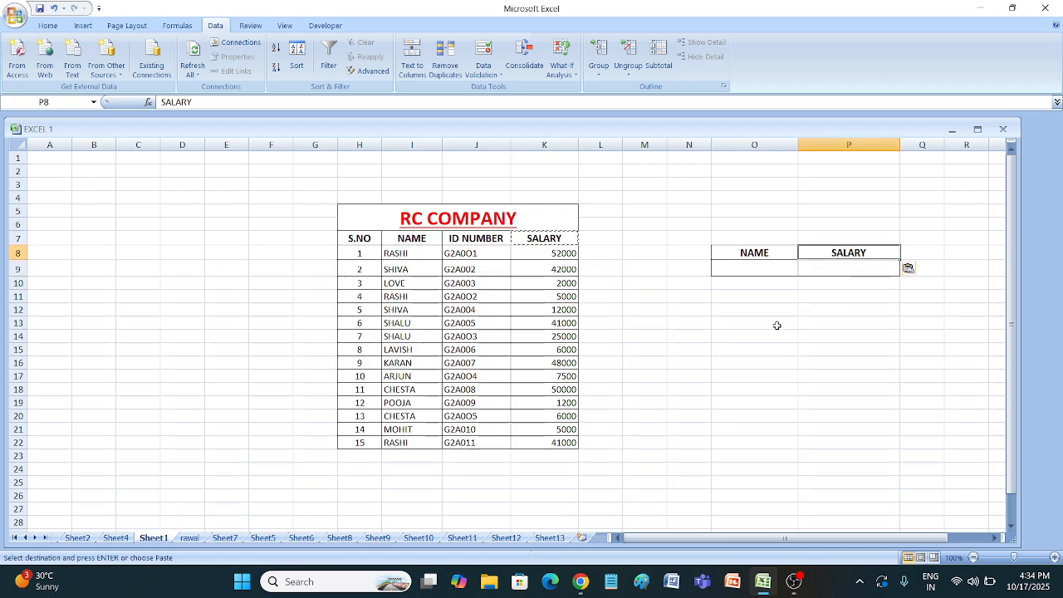
# Enter the employee name listed at S.NO 10 as the criterion in cell O9, under the copied NAME header
pyautogui.click(757, 270)
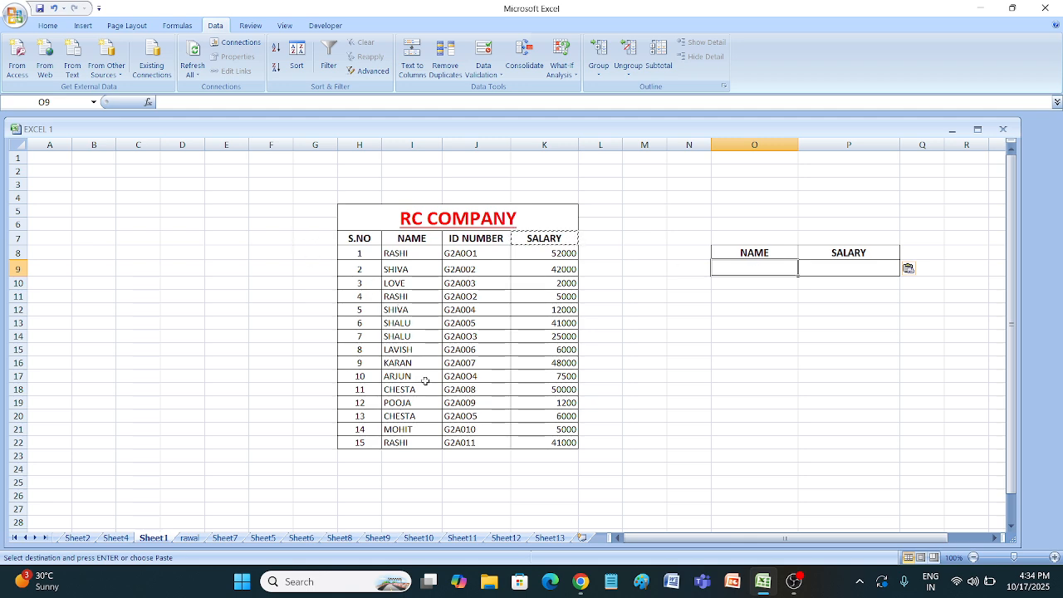
pyautogui.write('arjun')
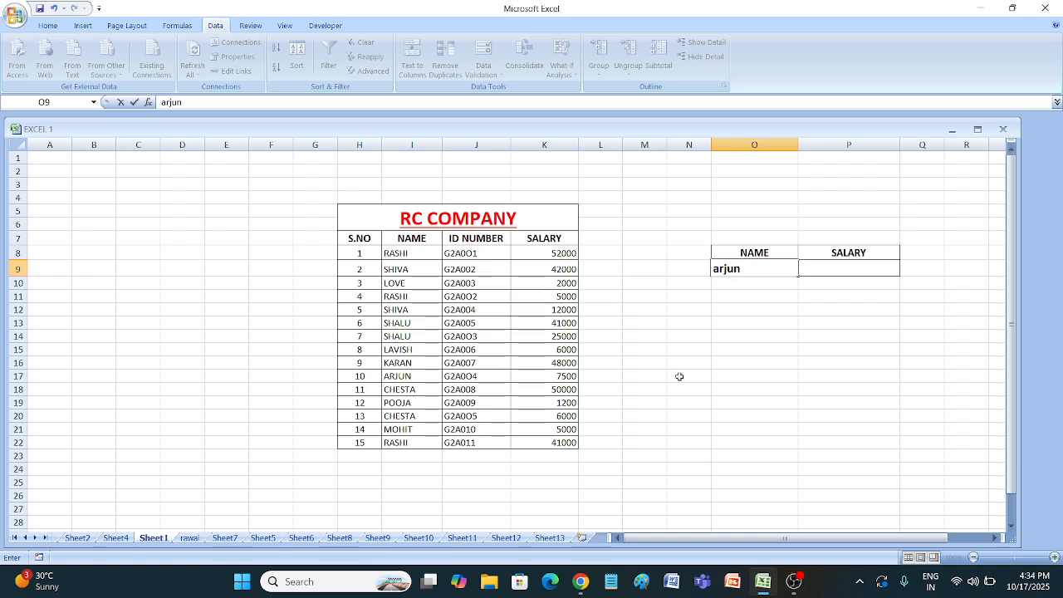
pyautogui.click(715, 347)
pyautogui.click(750, 283)
pyautogui.click(757, 270)
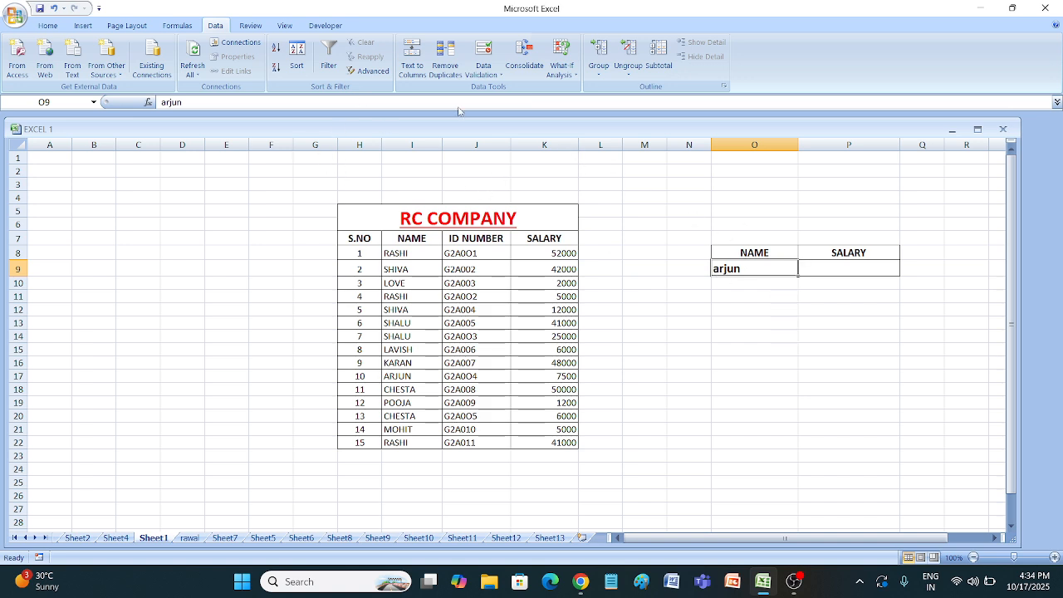
# Apply an in-place advanced filter to list range H7:K22 with criteria range O8:P9
pyautogui.click(368, 71)
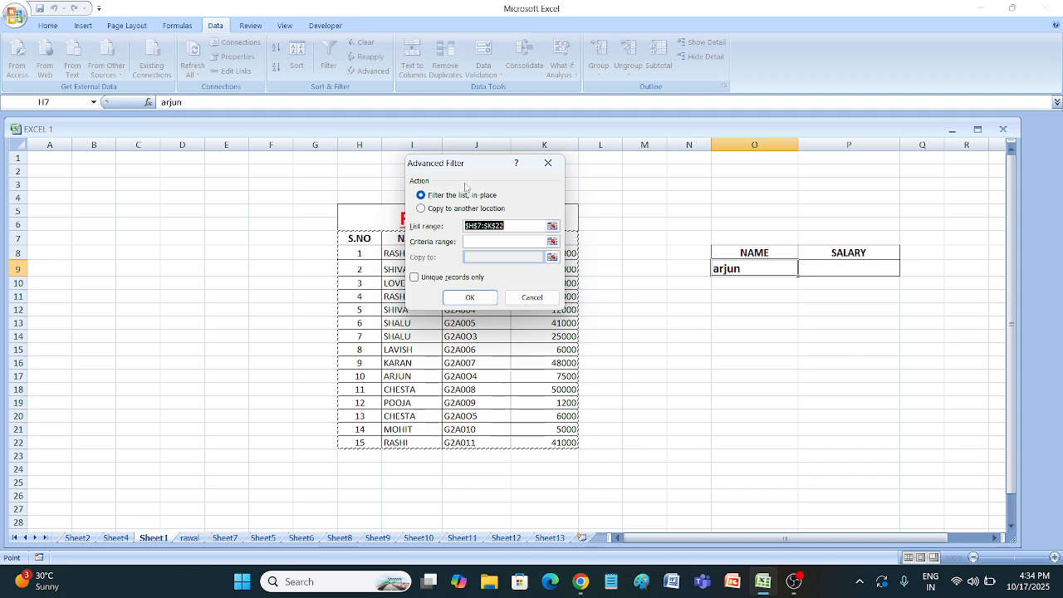
pyautogui.moveTo(488, 163); pyautogui.dragTo(714, 169)
pyautogui.press('BackSpace')
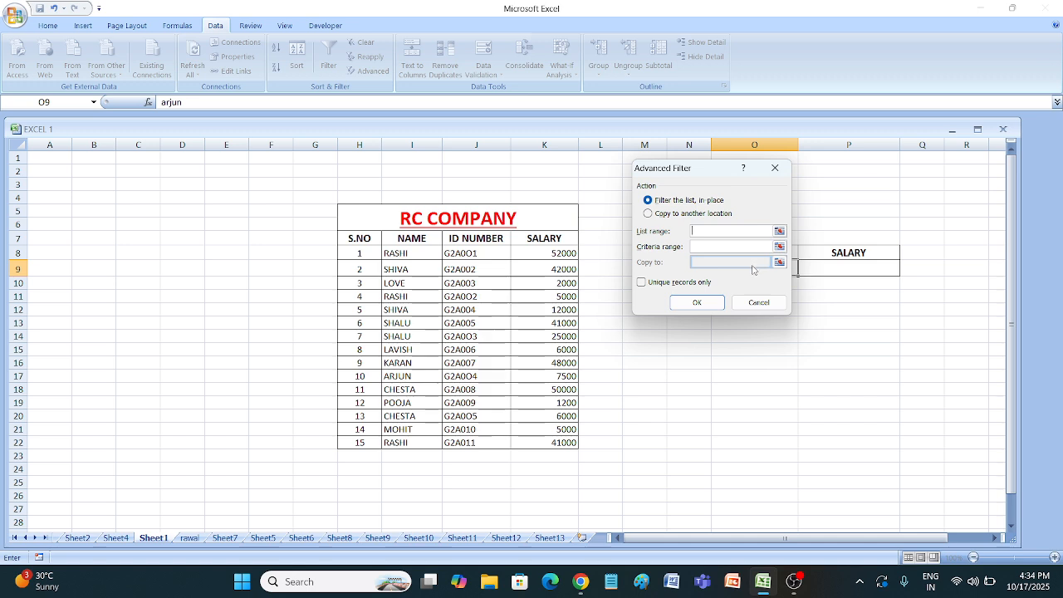
pyautogui.moveTo(352, 238); pyautogui.dragTo(560, 438)
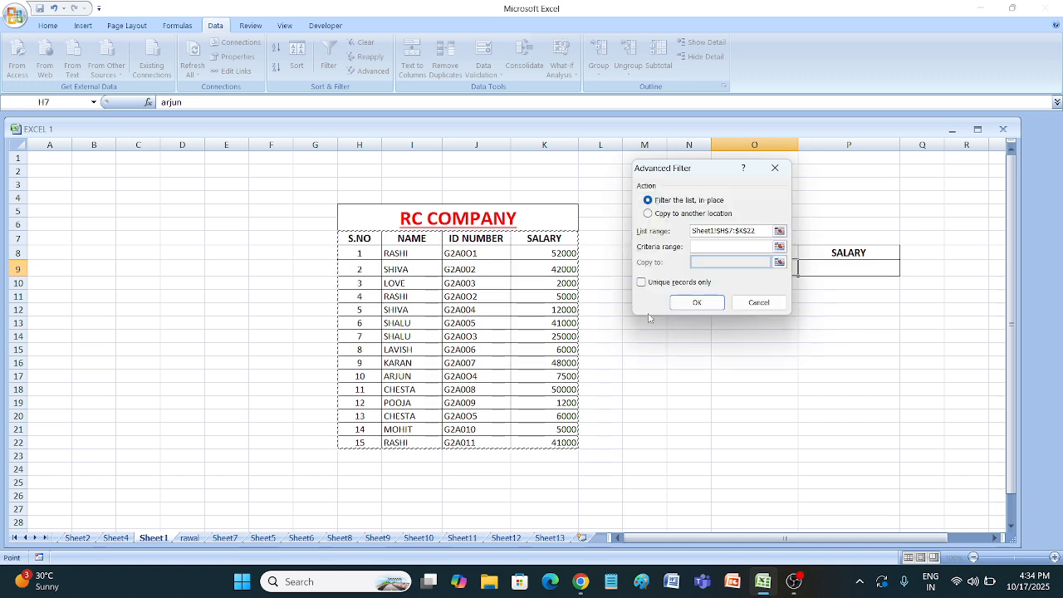
pyautogui.moveTo(710, 174); pyautogui.dragTo(419, 219)
pyautogui.moveTo(729, 250); pyautogui.dragTo(865, 271)
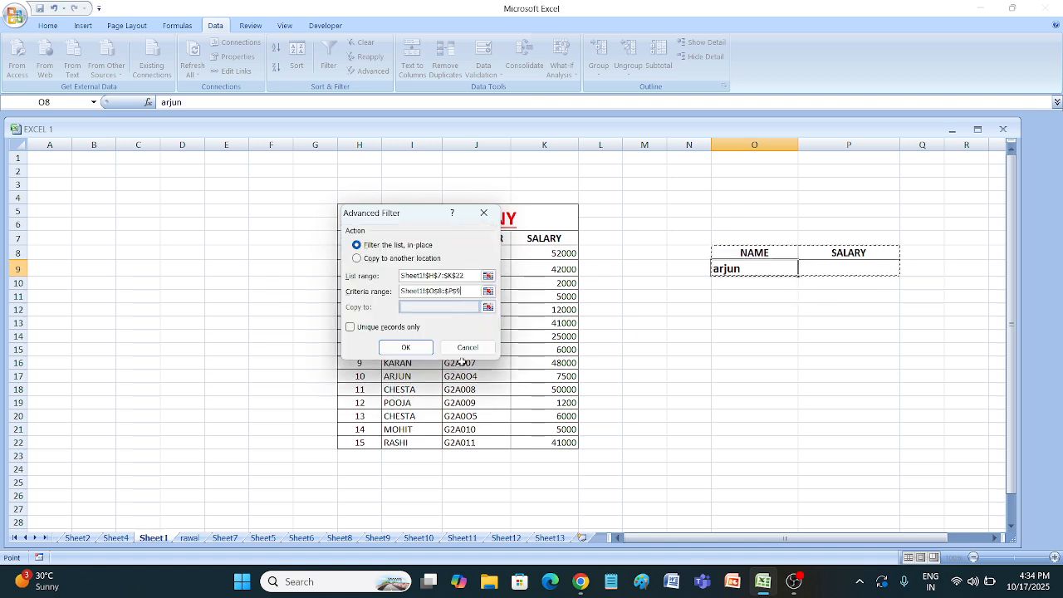
pyautogui.click(408, 353)
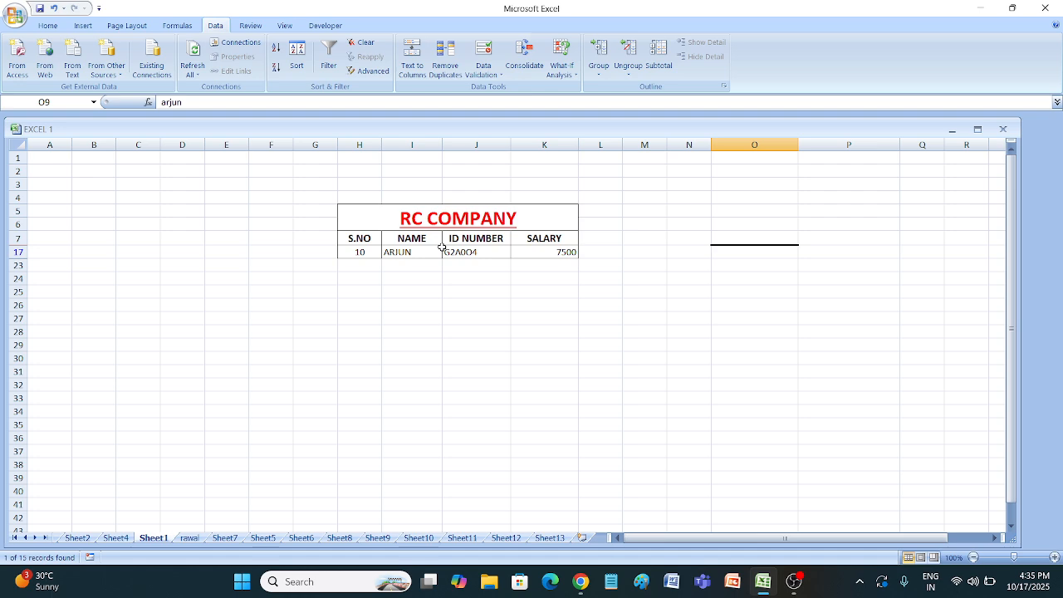
# Undo the advanced filter and replace the criterion in O9 with the employee name listed at S.NO 1, 4 and 15
pyautogui.hotkey('ctrl', 'z')
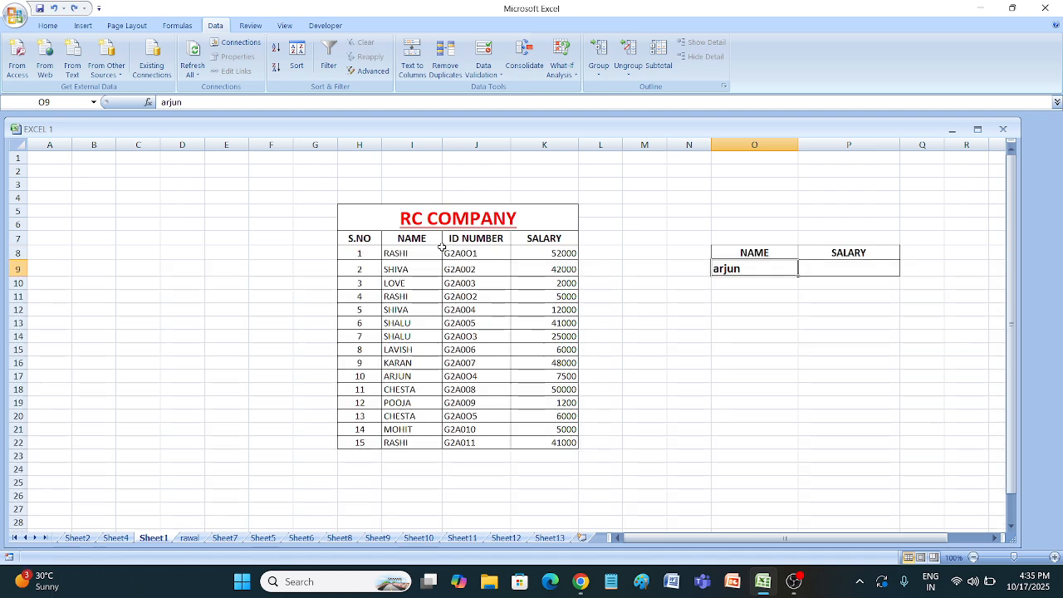
pyautogui.doubleClick(748, 266)
pyautogui.press('BackSpace')
pyautogui.press('BackSpace')
pyautogui.press('BackSpace')
pyautogui.press('BackSpace')
pyautogui.press('BackSpace')
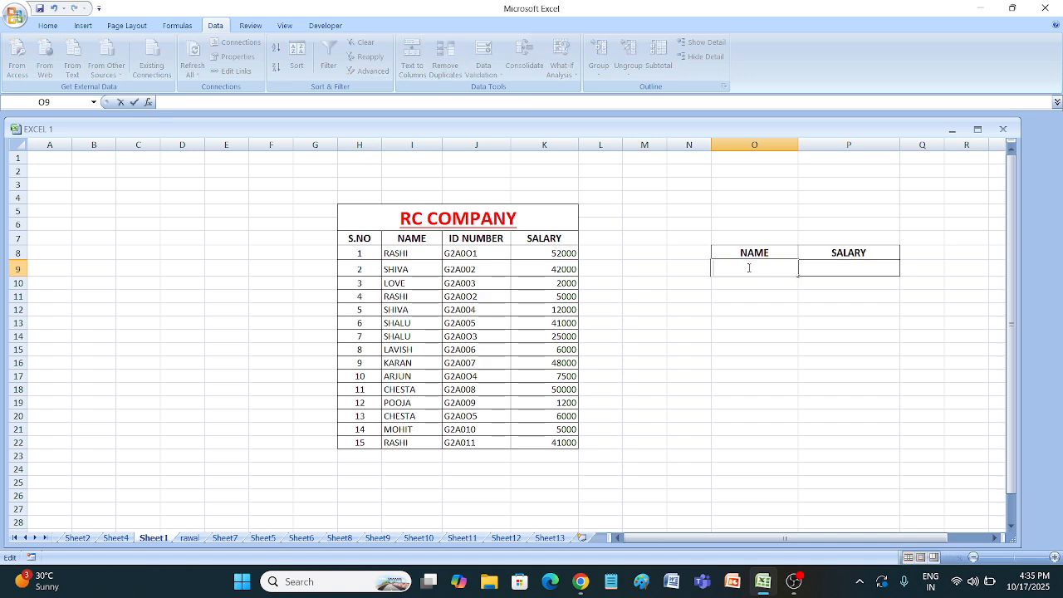
pyautogui.write('rashi')
pyautogui.click(723, 299)
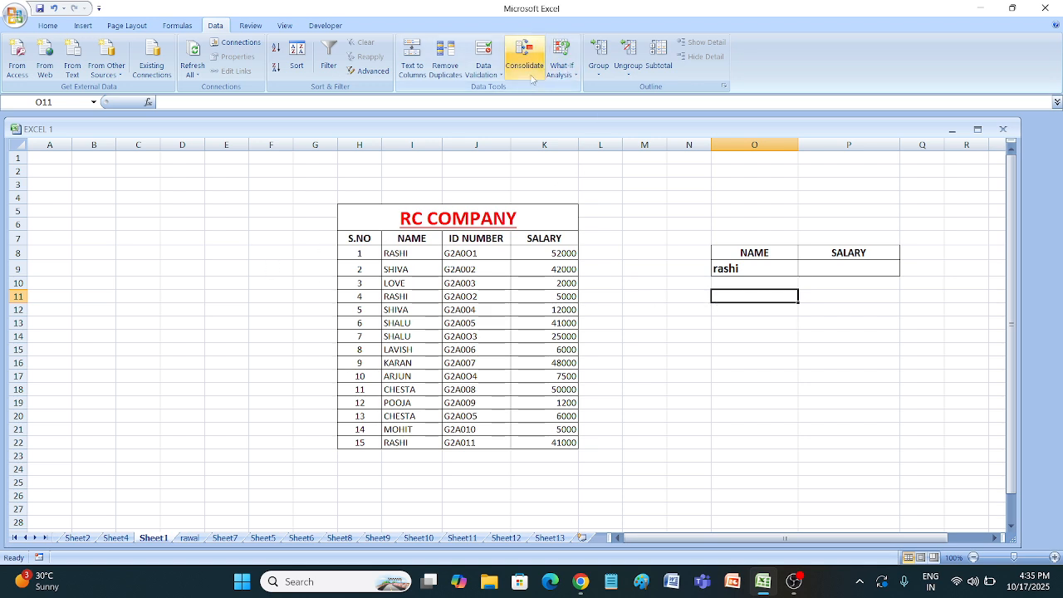
# Start another in-place advanced filter and reselect H7:K22 as its list range
pyautogui.click(372, 68)
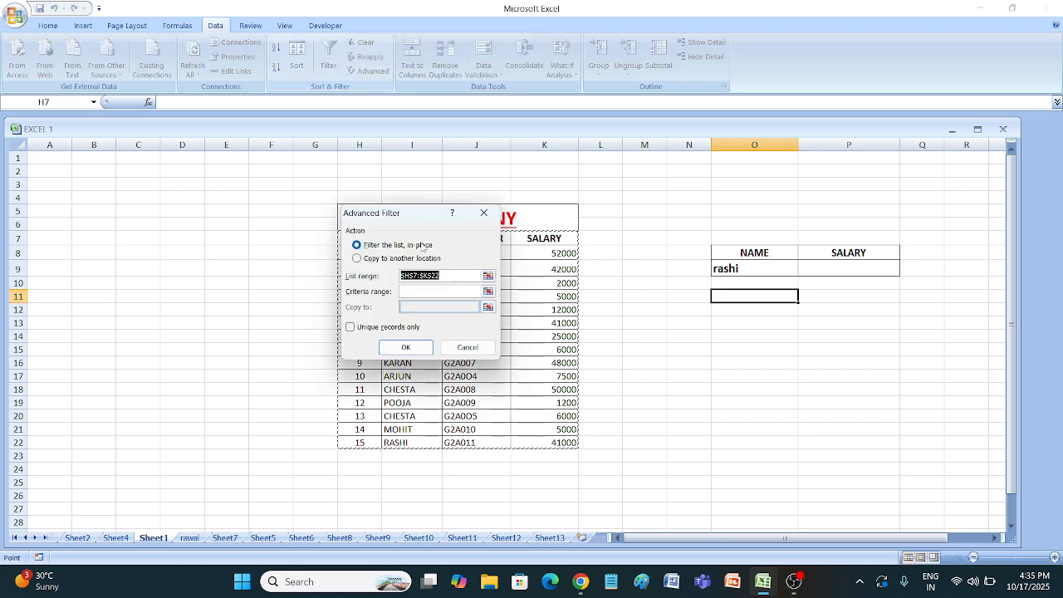
pyautogui.click(452, 275)
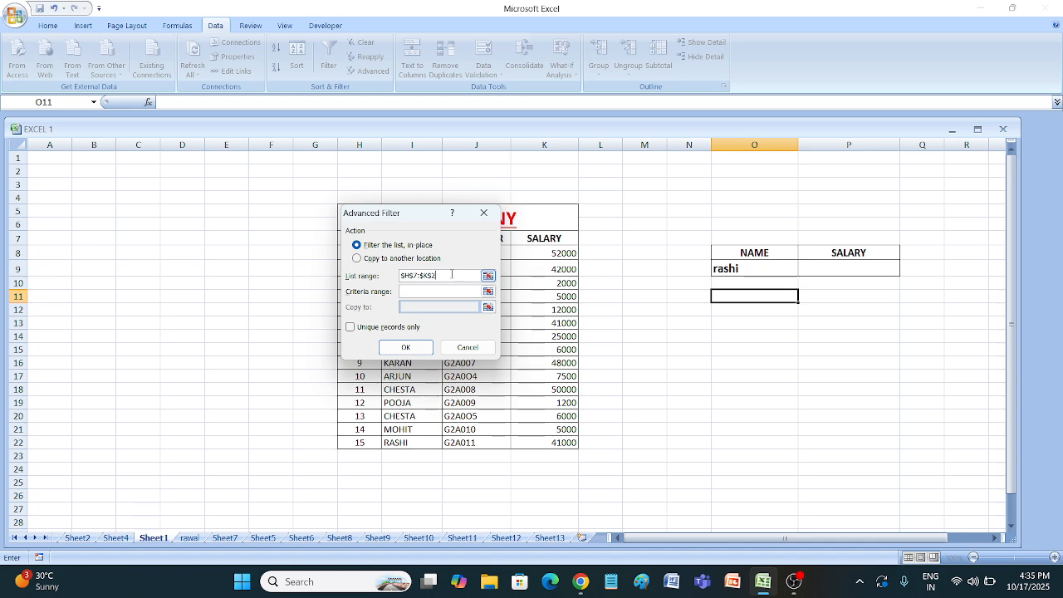
pyautogui.press('BackSpace')
pyautogui.press('BackSpace')
pyautogui.press('BackSpace')
pyautogui.press('BackSpace')
pyautogui.press('BackSpace')
pyautogui.press('BackSpace')
pyautogui.press('BackSpace')
pyautogui.press('BackSpace')
pyautogui.press('BackSpace')
pyautogui.moveTo(421, 215); pyautogui.dragTo(736, 217)
pyautogui.moveTo(366, 241); pyautogui.dragTo(567, 447)
# Set the criteria range to O8:P9 and apply the in-place advanced filter
pyautogui.click(740, 283)
pyautogui.moveTo(737, 212); pyautogui.dragTo(538, 253)
pyautogui.moveTo(772, 262); pyautogui.dragTo(850, 268)
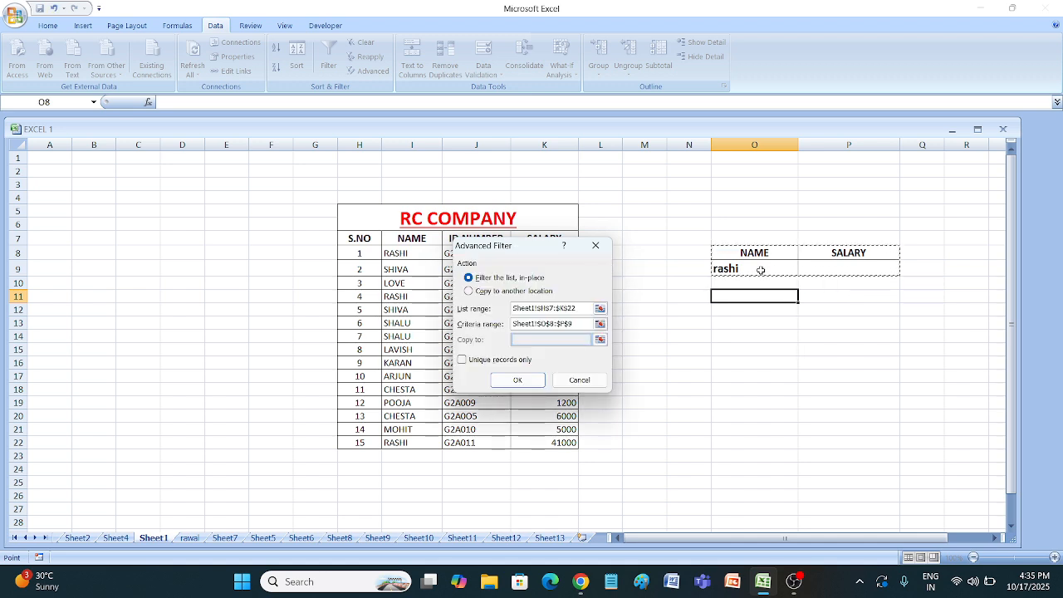
pyautogui.click(533, 379)
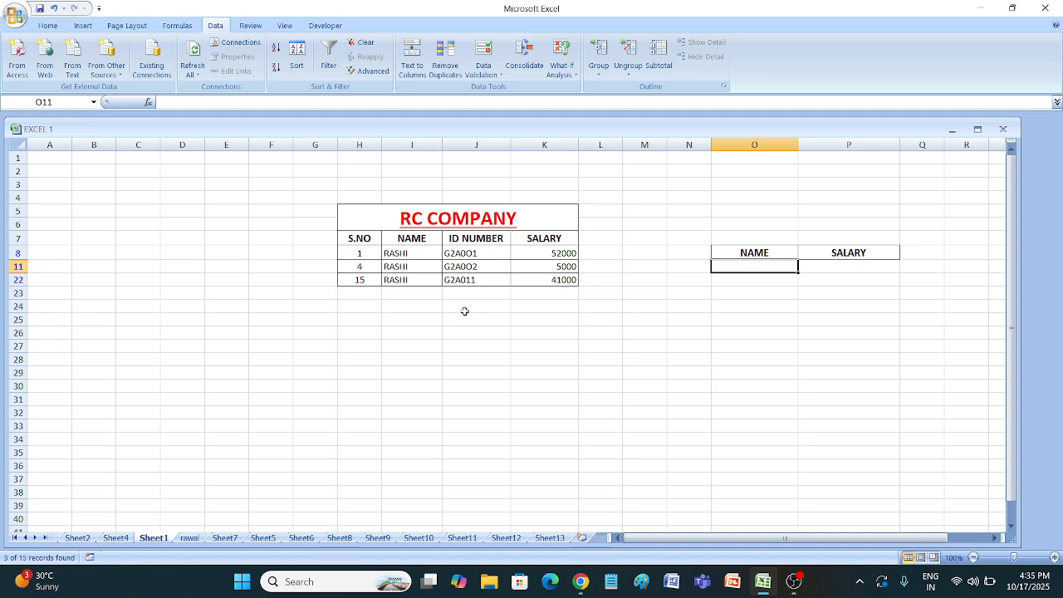
# Undo the in-place filter and set up an advanced filter that copies to another location, with list range H7:K22
pyautogui.hotkey('ctrl', 'z')
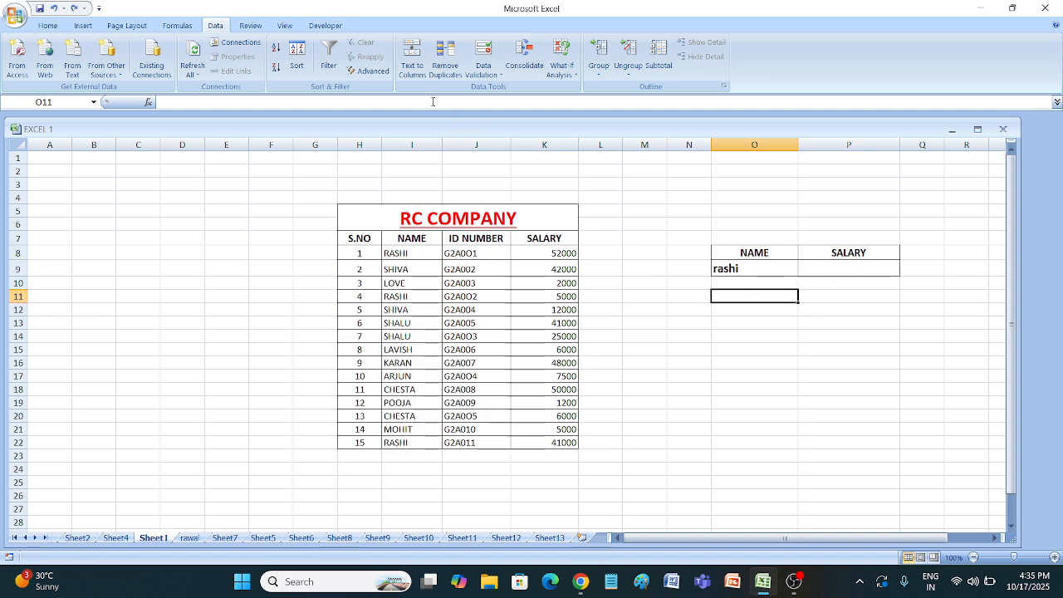
pyautogui.click(367, 71)
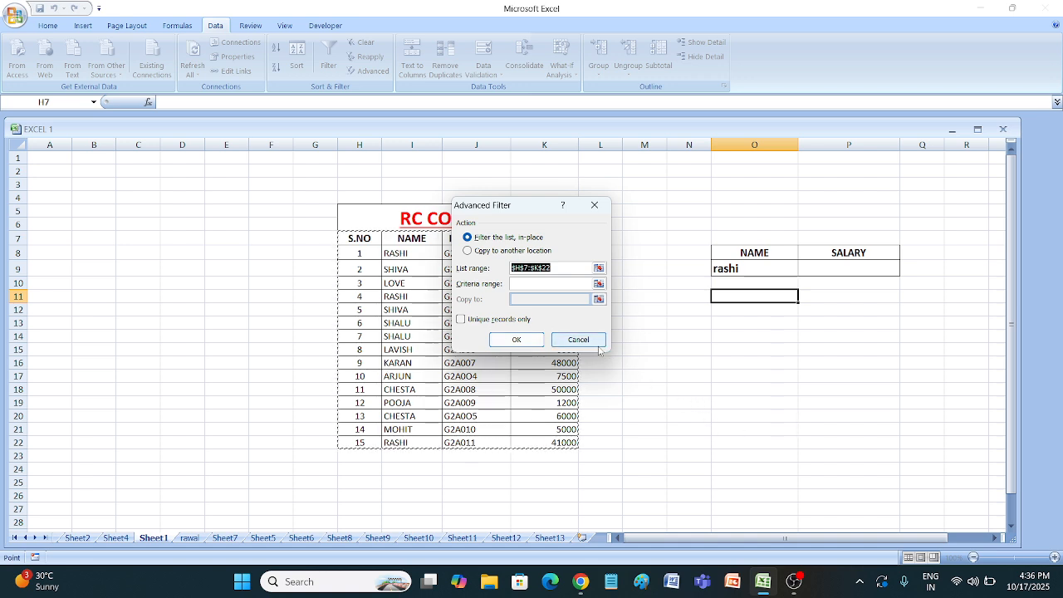
pyautogui.click(493, 252)
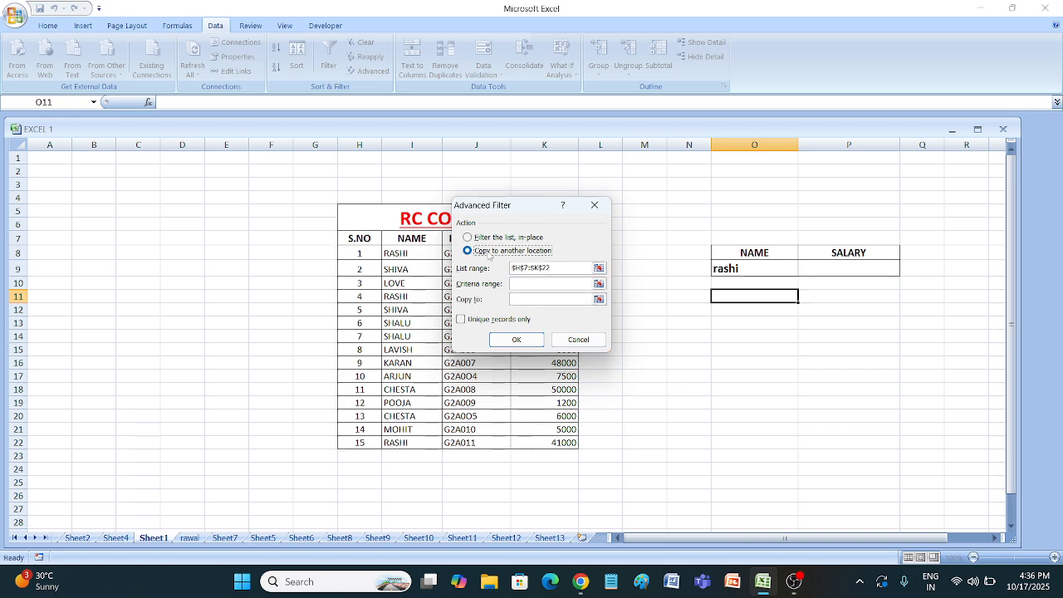
pyautogui.moveTo(532, 210); pyautogui.dragTo(731, 199)
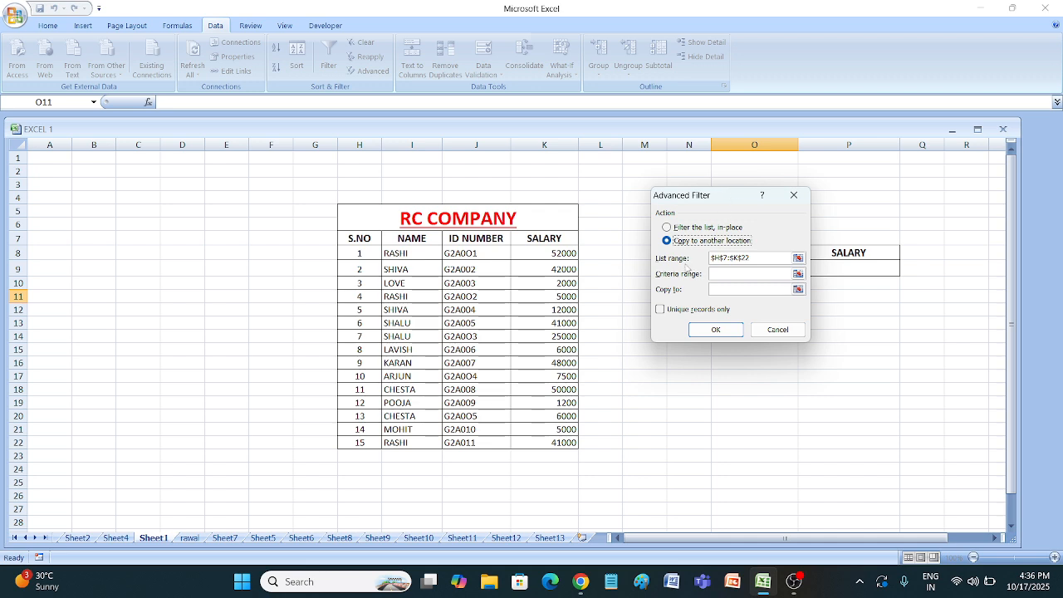
pyautogui.moveTo(730, 258); pyautogui.dragTo(756, 259)
pyautogui.press('BackSpace')
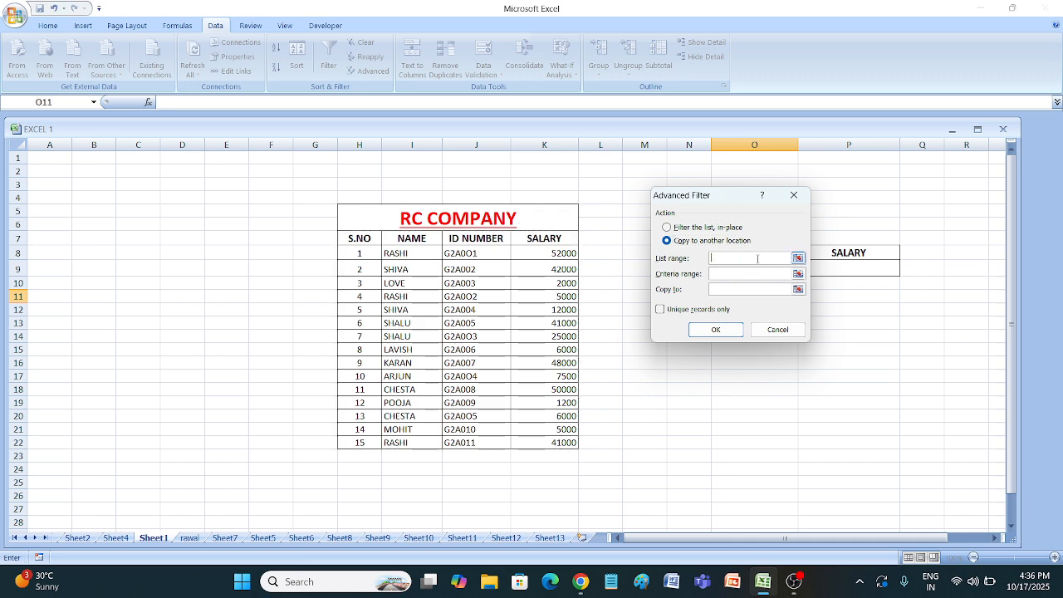
pyautogui.moveTo(360, 239); pyautogui.dragTo(553, 440)
# Use O8:P9 as the criteria range and N17 as the copy destination, and run the advanced filter
pyautogui.click(738, 274)
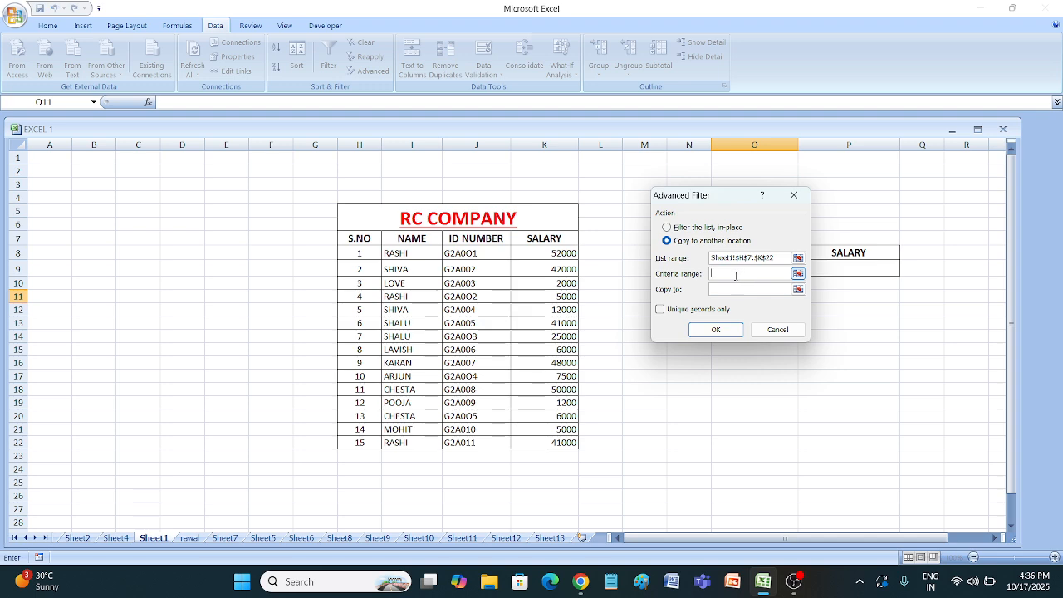
pyautogui.moveTo(716, 200); pyautogui.dragTo(577, 203)
pyautogui.moveTo(714, 251); pyautogui.dragTo(835, 270)
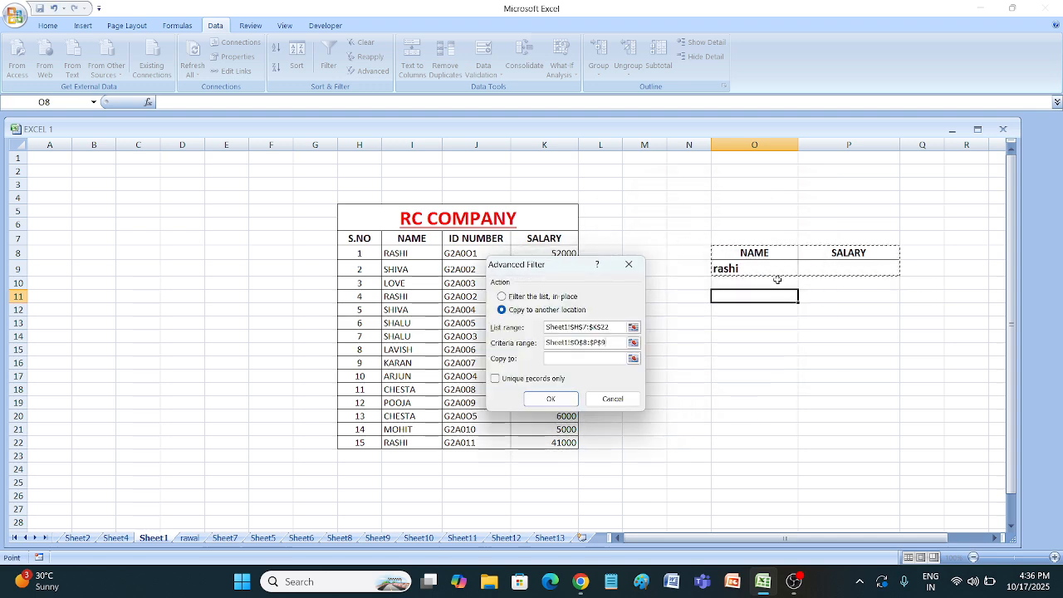
pyautogui.click(572, 356)
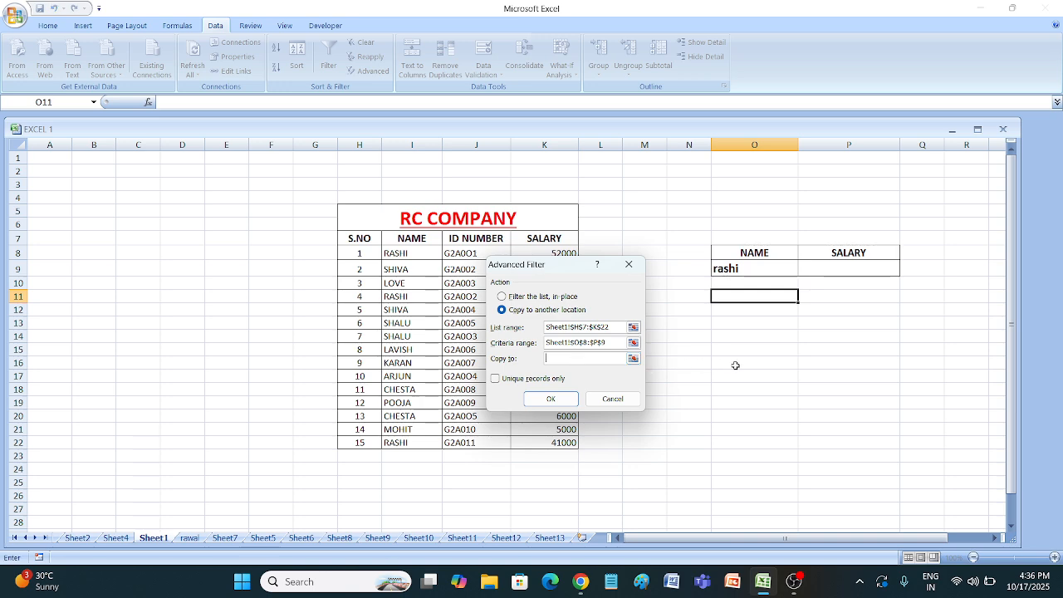
pyautogui.click(688, 374)
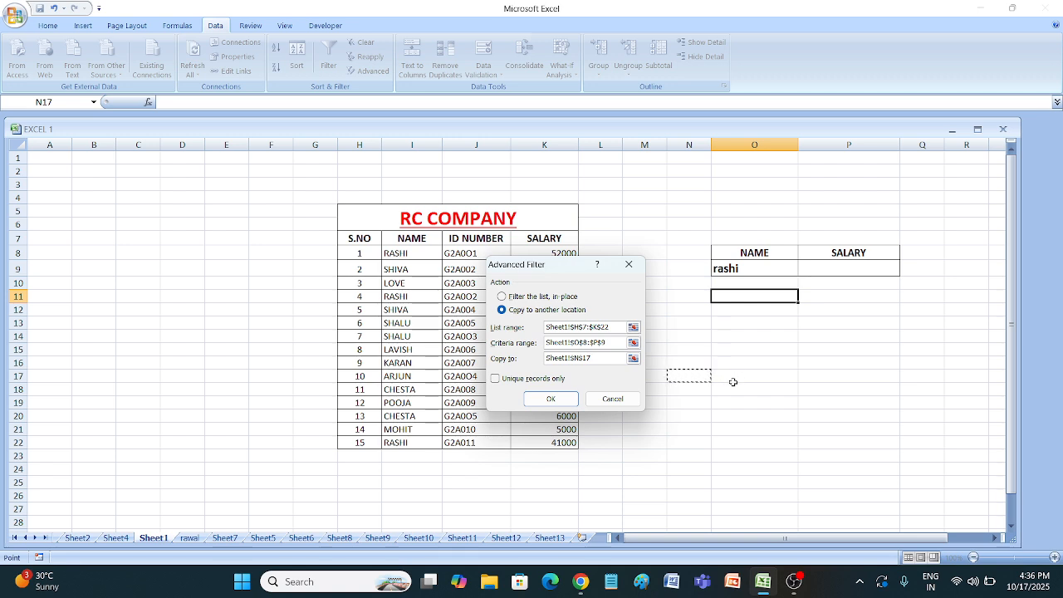
pyautogui.click(551, 400)
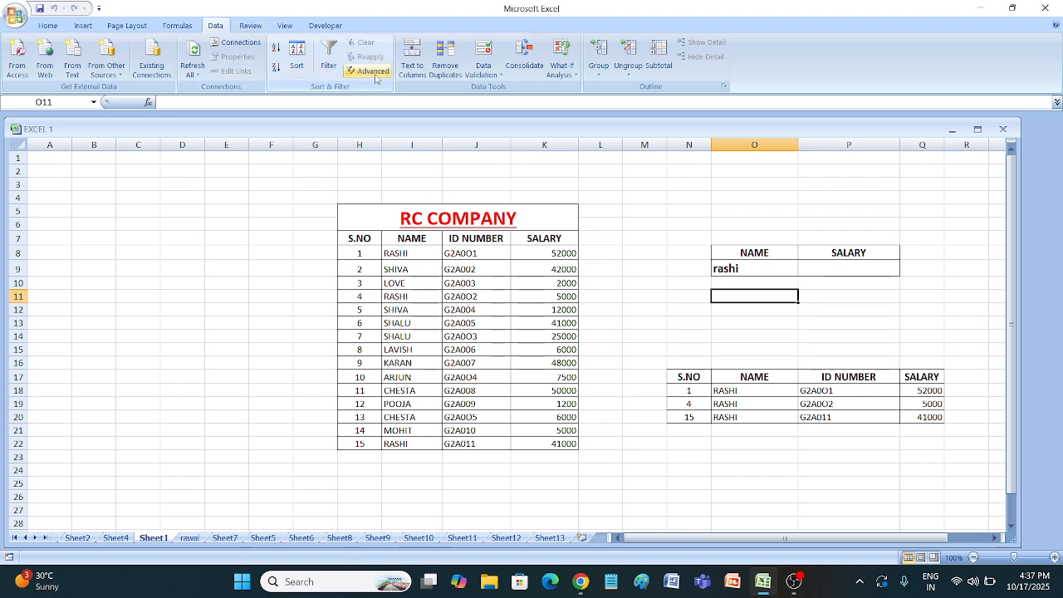
pyautogui.click(731, 392)
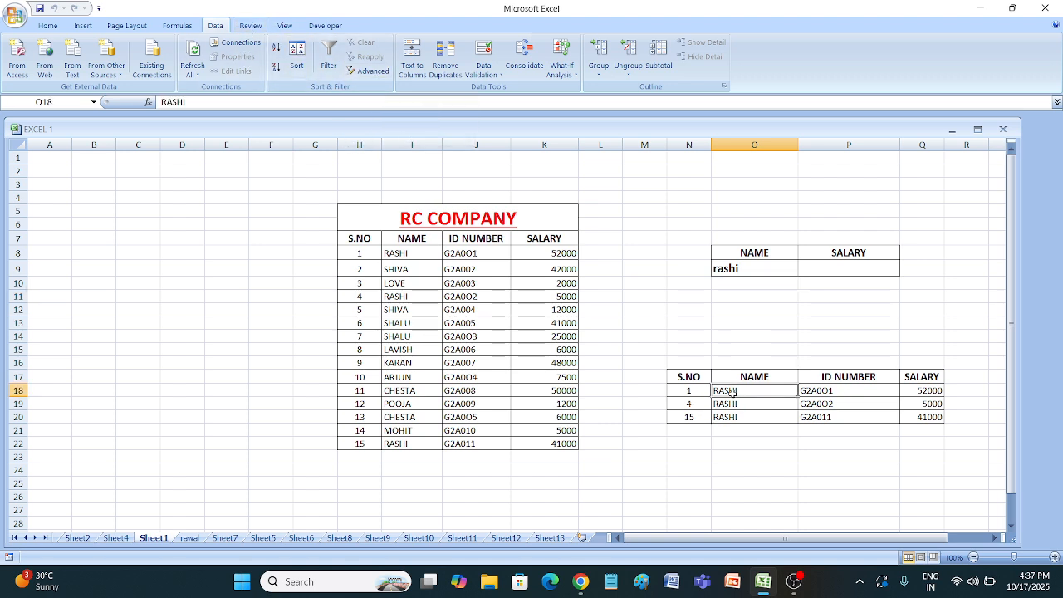
pyautogui.click(729, 418)
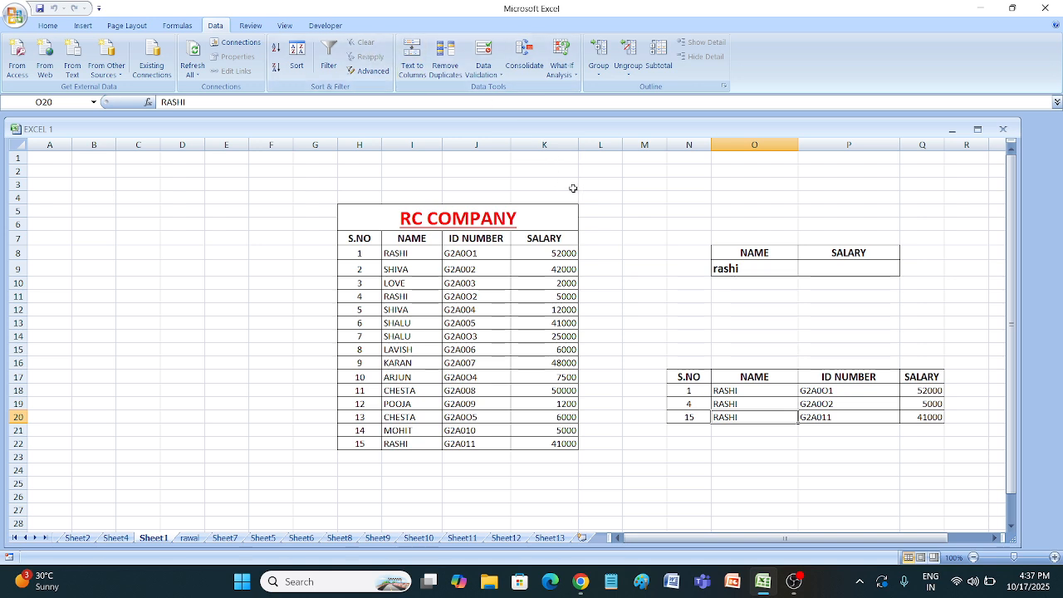
pyautogui.click(675, 254)
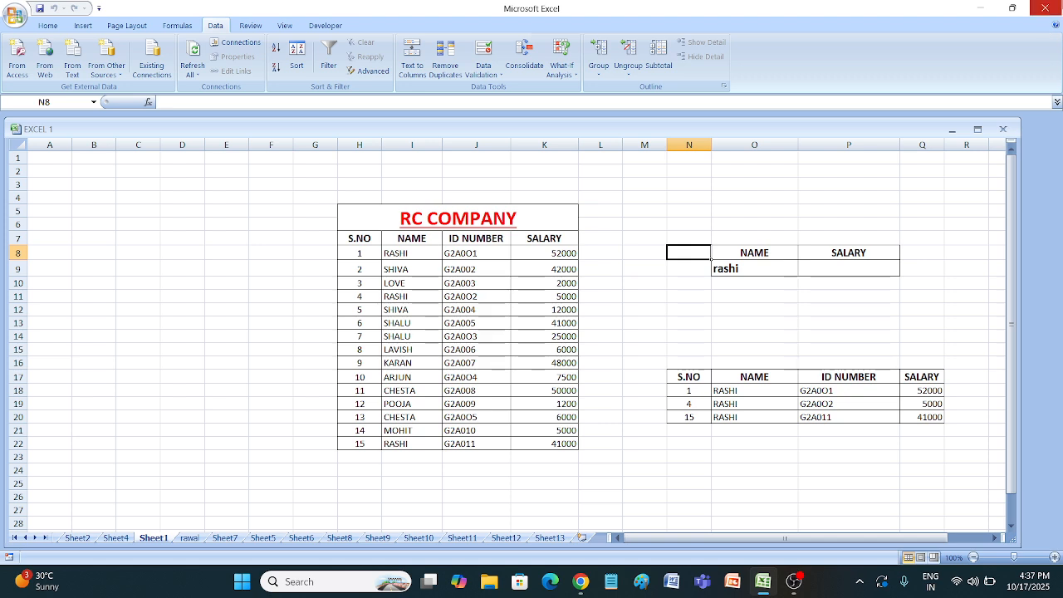
# Close Excel and save the changes to EXCEL 1.xlsx
pyautogui.click(1055, 8)
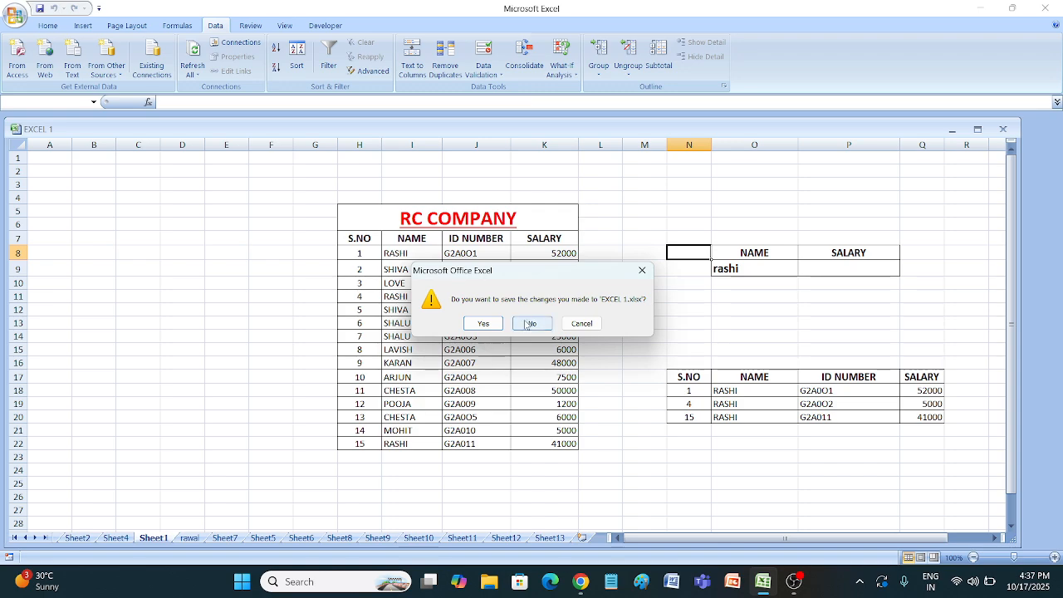
pyautogui.click(483, 323)
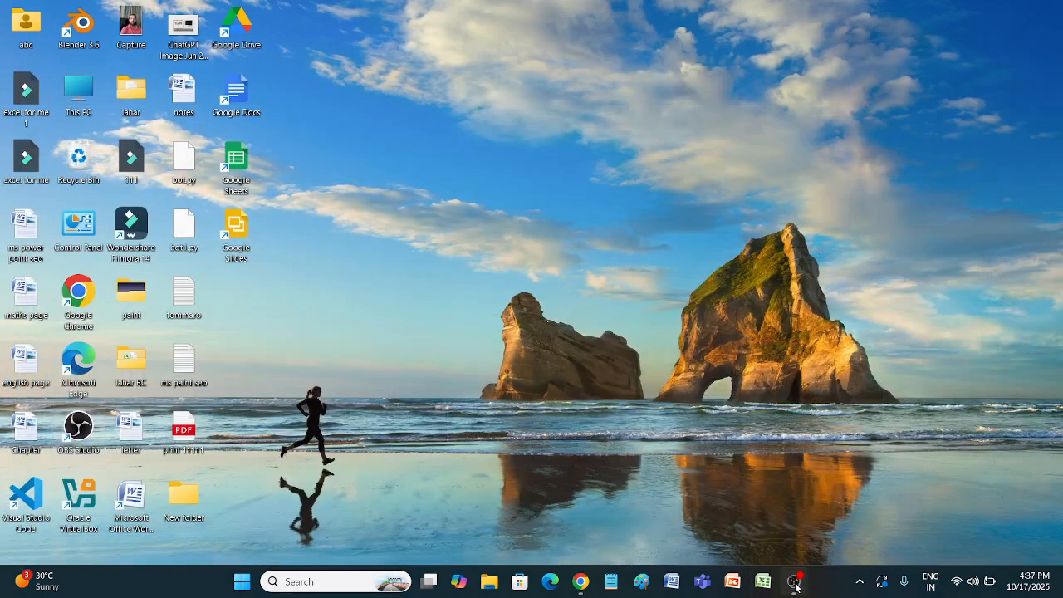